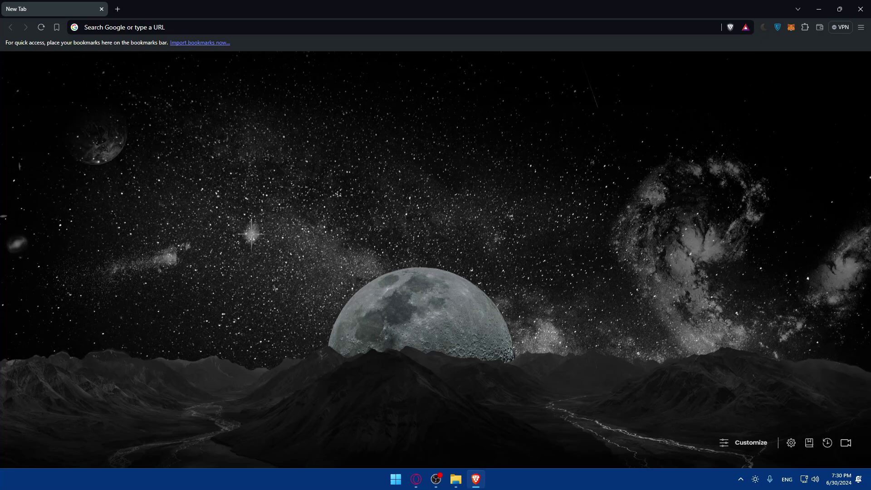
- Search Google for 'nopcommerce' from Brave's address bar and note the official site result
left_click(477, 480)
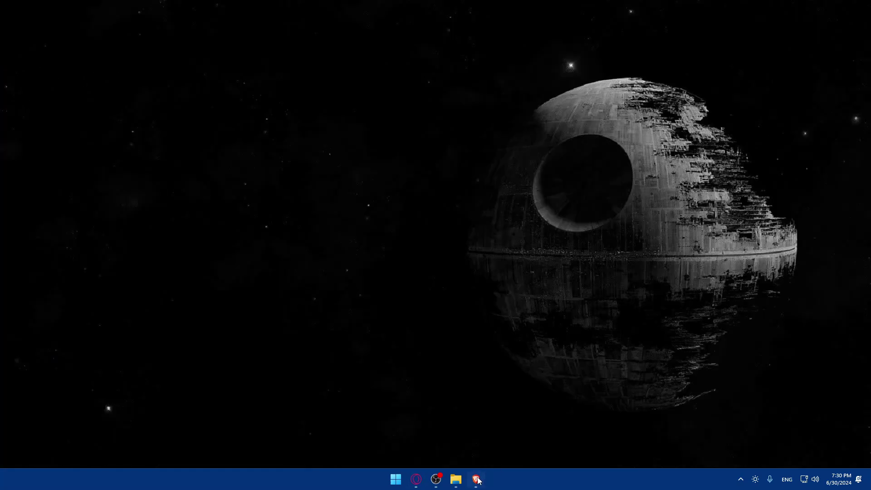
left_click(477, 479)
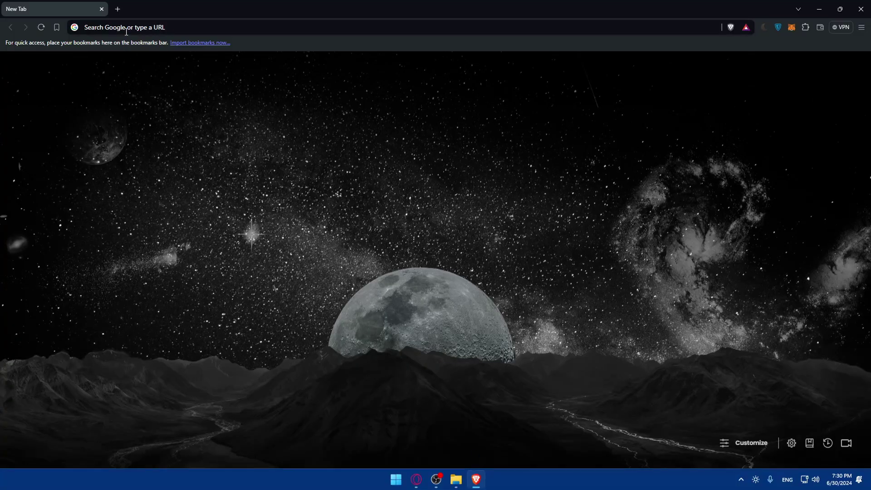
left_click(126, 31)
type("nopcommerce")
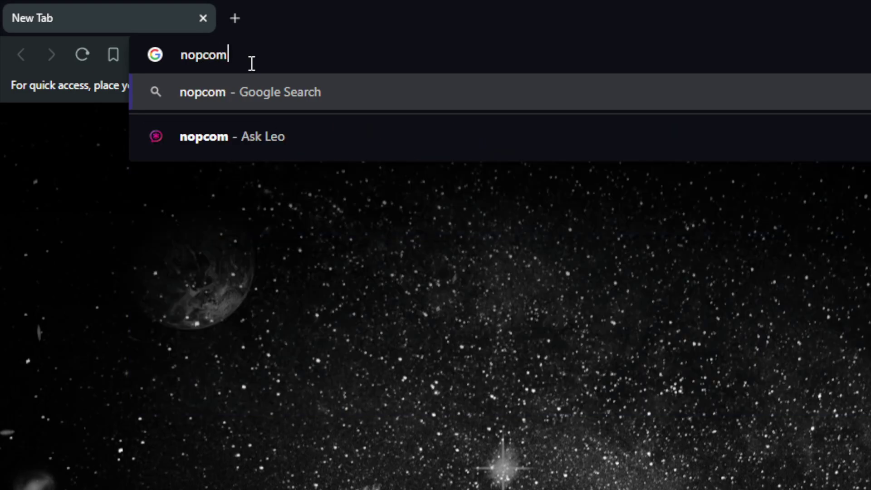
key("Return")
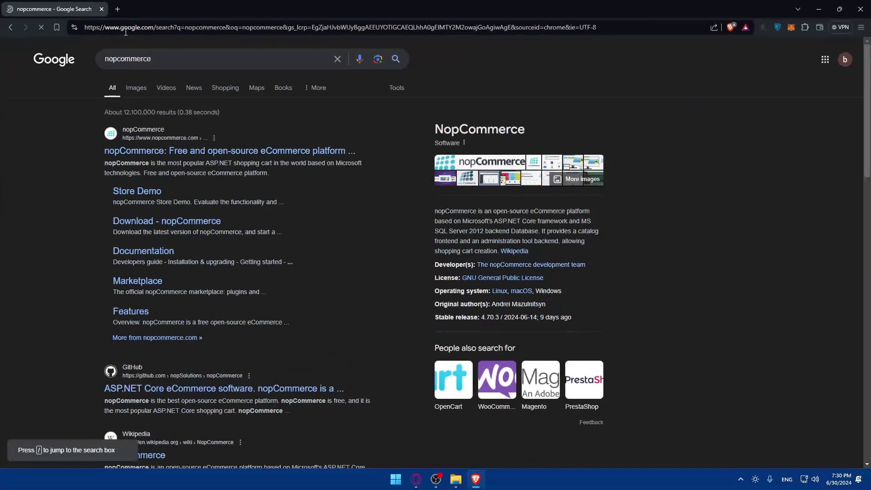
left_click_drag(94, 137, 295, 134)
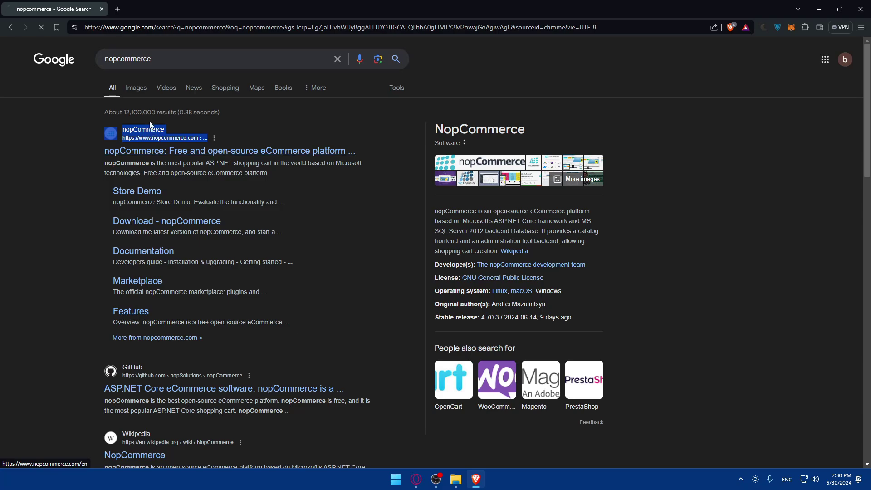
- Open the official nopCommerce homepage and read its 'Free and open-source' hero heading and tagline
left_click(227, 151)
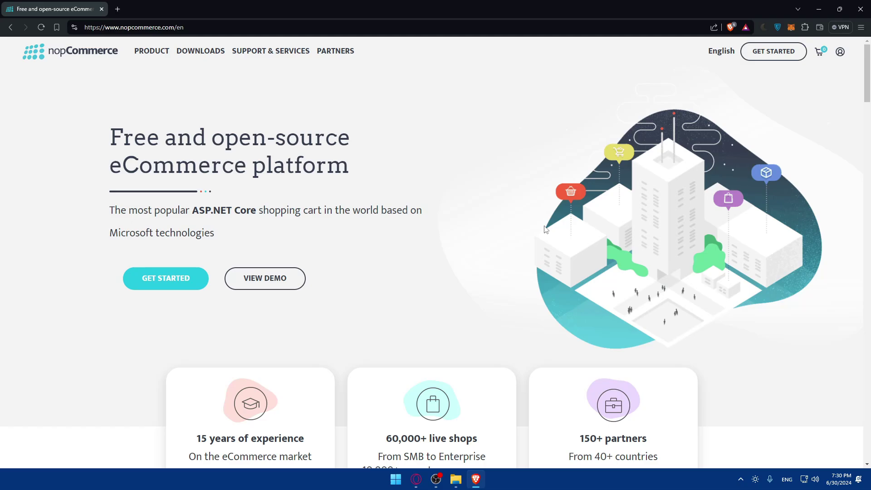
scroll(421, 144, "down", 10)
scroll(338, 100, "up", 10)
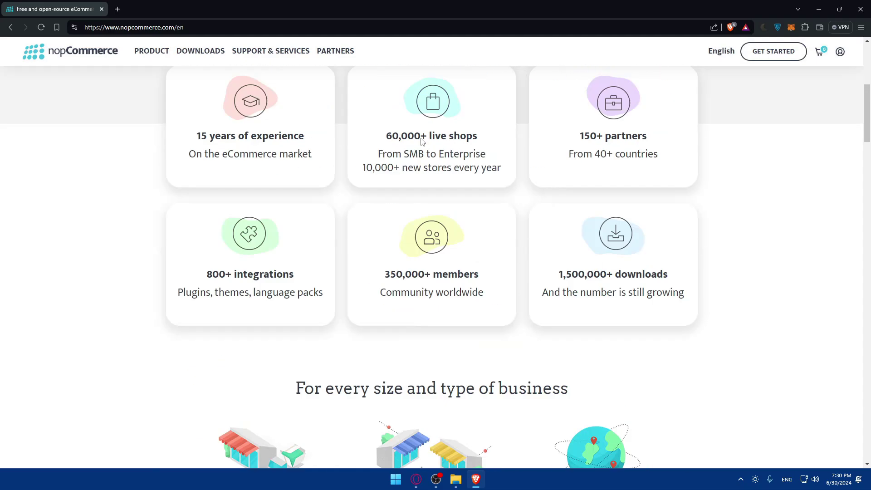
left_click_drag(111, 139, 358, 141)
left_click(363, 141)
left_click_drag(100, 177, 389, 169)
left_click(390, 170)
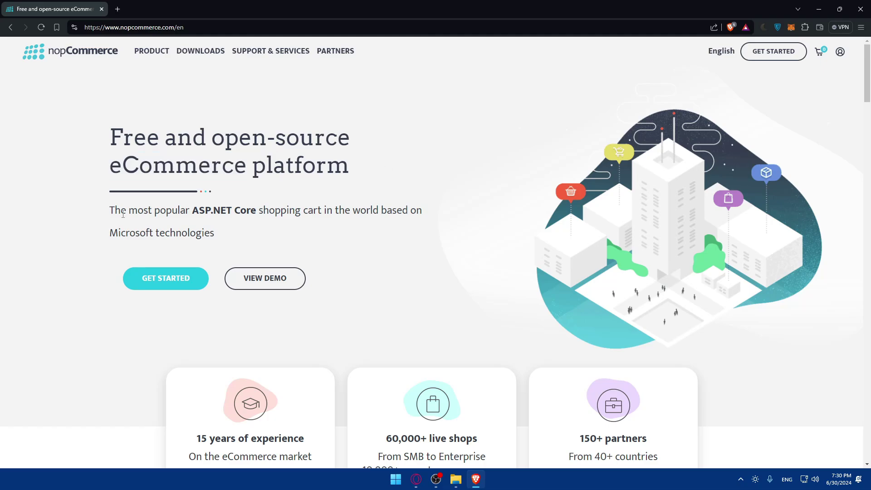
left_click_drag(101, 212, 200, 211)
left_click(206, 210)
left_click_drag(258, 215, 492, 208)
left_click(482, 212)
left_click_drag(109, 234, 305, 243)
left_click(304, 242)
- Read the stats: 15 years' experience, 60,000+ live shops, 150+ partners from 40+ countries
scroll(302, 241, "down", 5)
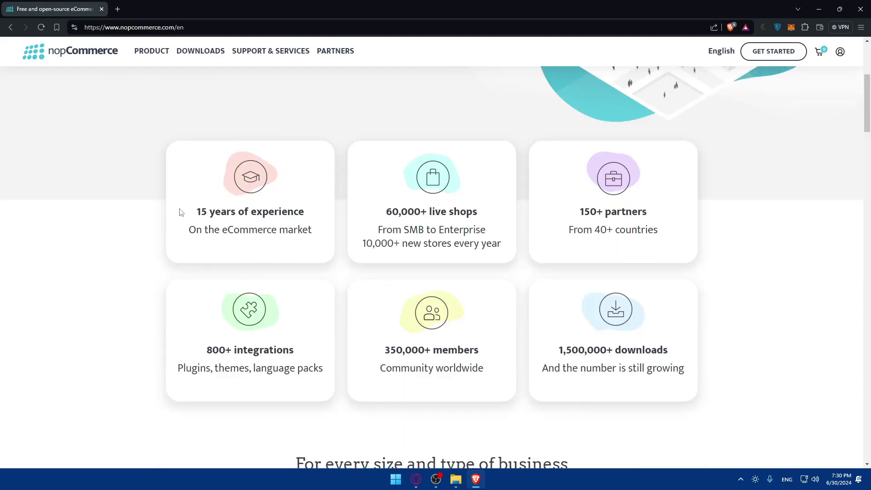
left_click_drag(180, 212, 312, 221)
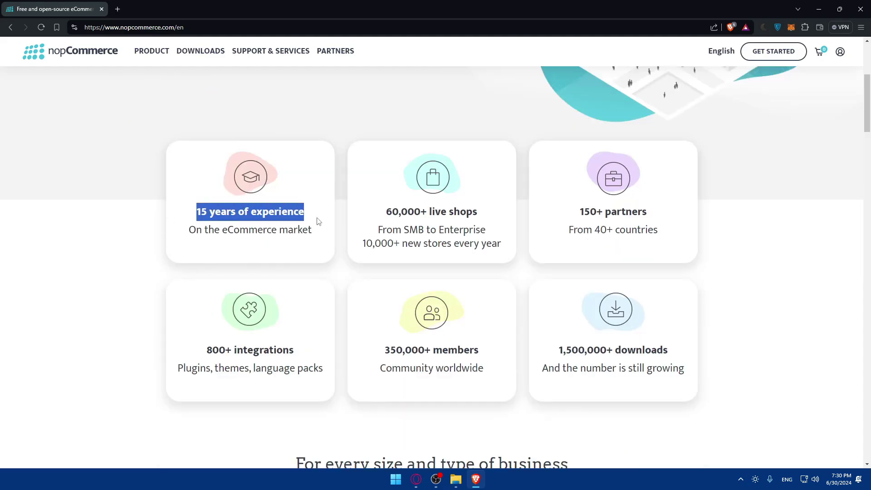
left_click(253, 224)
left_click_drag(178, 230, 321, 241)
left_click(321, 241)
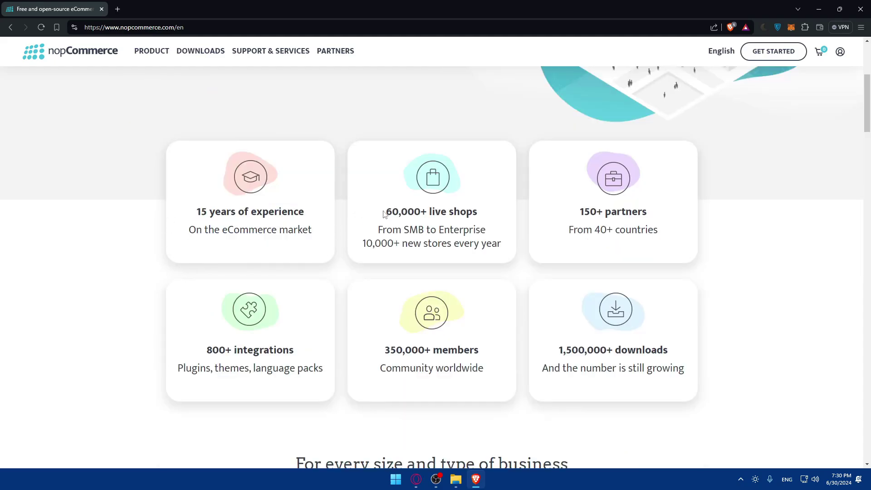
left_click_drag(385, 213, 478, 217)
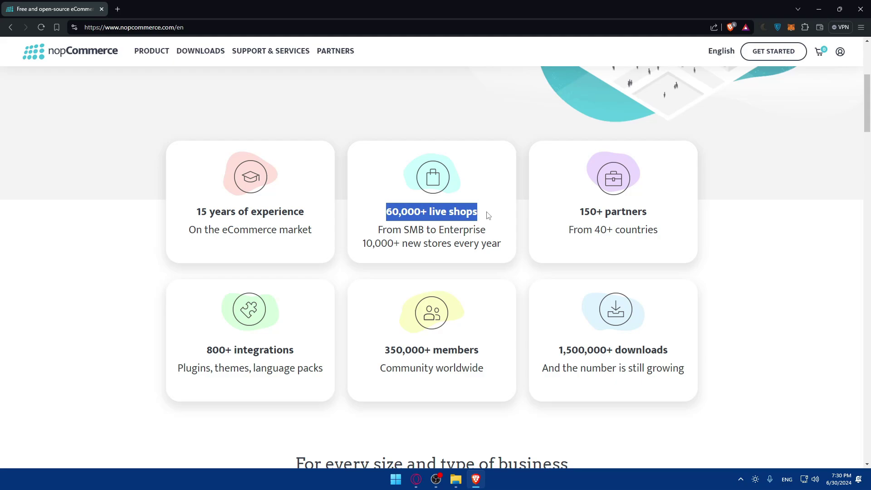
left_click_drag(375, 229, 499, 238)
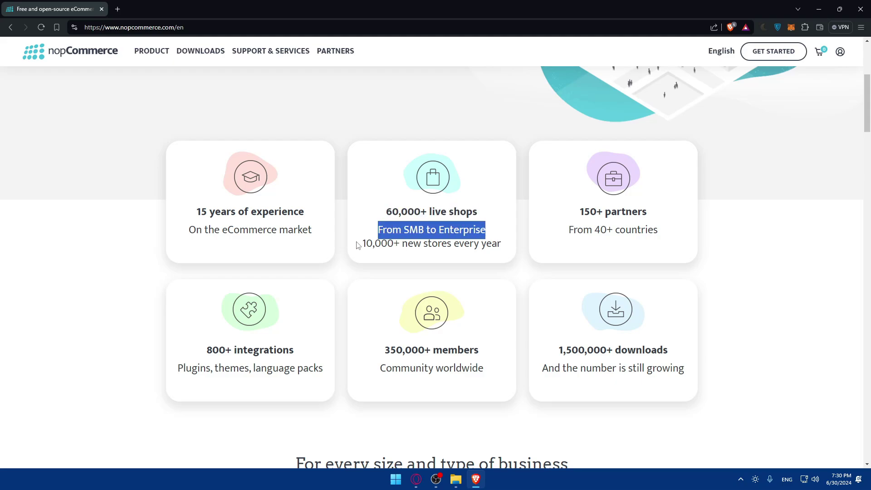
left_click_drag(358, 245, 511, 251)
left_click(518, 251)
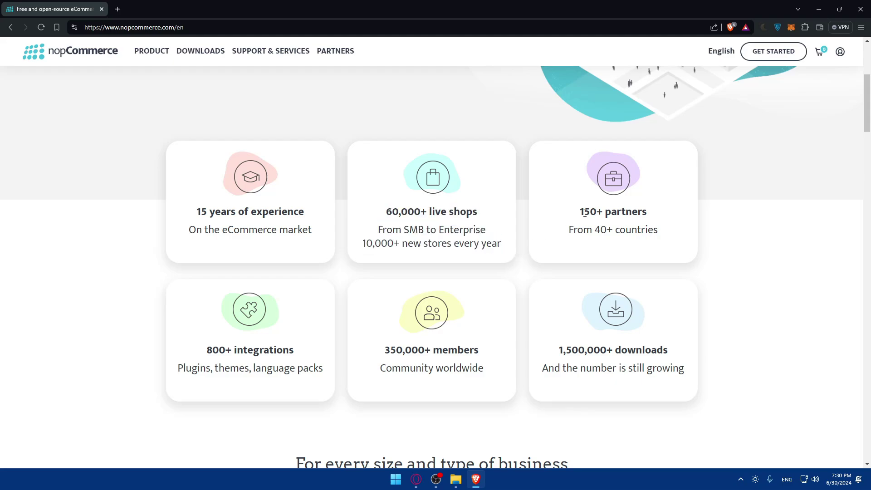
left_click_drag(585, 214, 674, 225)
left_click(651, 219)
triple_click(662, 227)
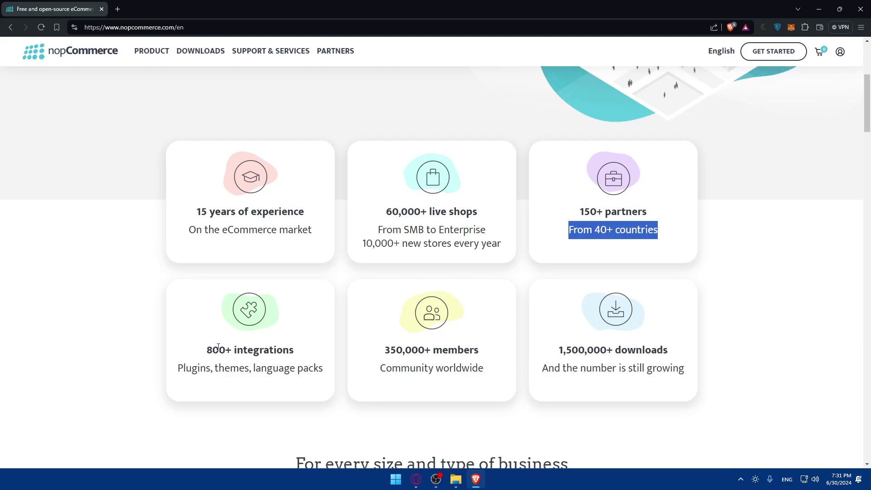
- Read the community figures: 800+ integrations, 350,000+ members and 1,500,000+ downloads
left_click_drag(207, 349, 313, 354)
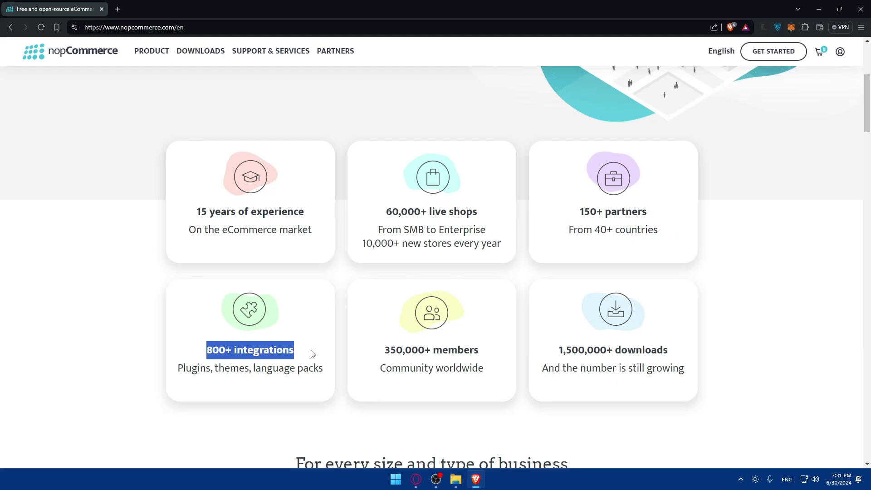
left_click(291, 348)
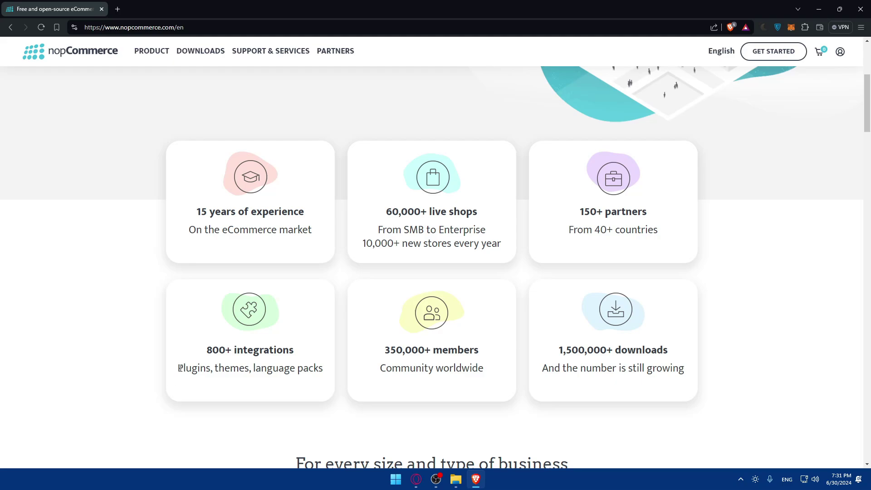
left_click_drag(181, 368, 308, 381)
left_click(281, 368)
left_click_drag(385, 351, 403, 352)
left_click(383, 369)
left_click_drag(556, 350, 691, 359)
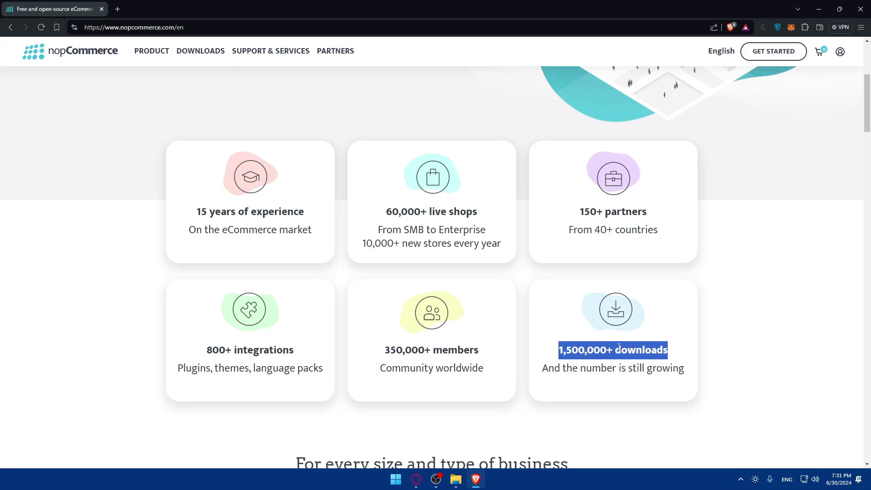
left_click(632, 364)
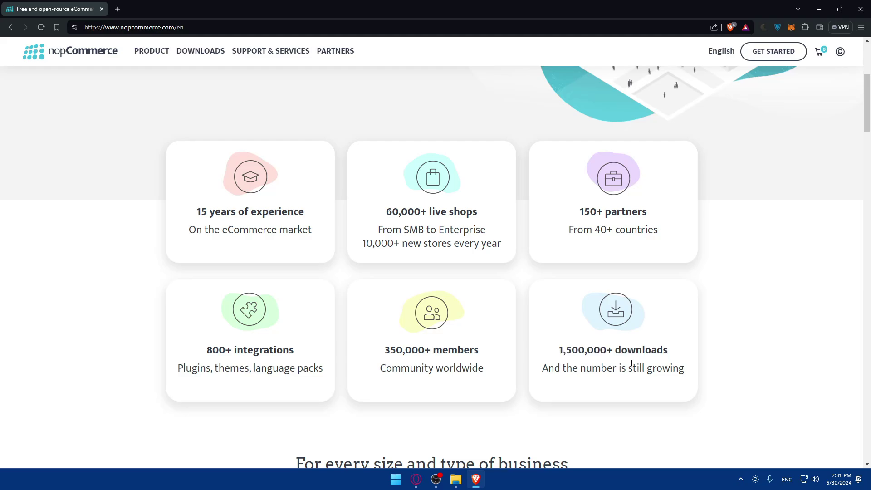
left_click_drag(532, 370, 672, 373)
left_click(672, 373)
- Scroll further down through the business types and 'Why nopCommerce' sections
scroll(652, 309, "down", 5)
left_click_drag(272, 240, 654, 241)
scroll(653, 241, "down", 3)
left_click_drag(173, 220, 703, 223)
scroll(704, 223, "down", 5)
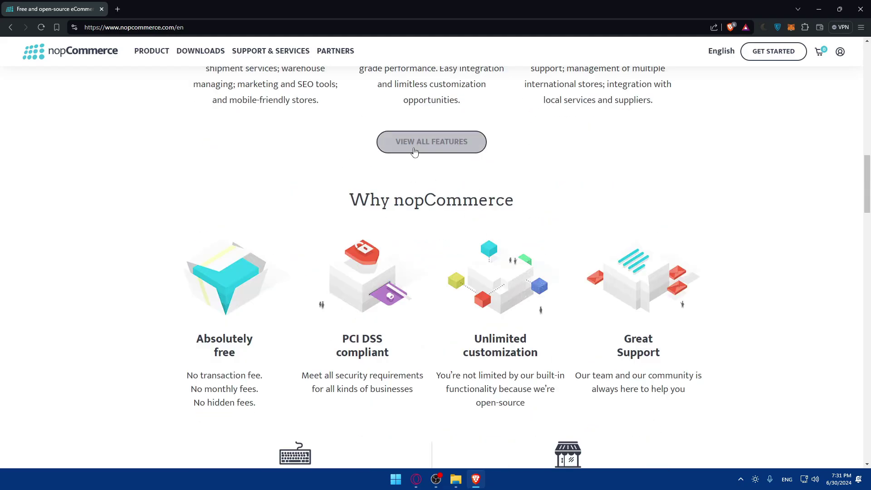
left_click(431, 143)
scroll(478, 194, "down", 15)
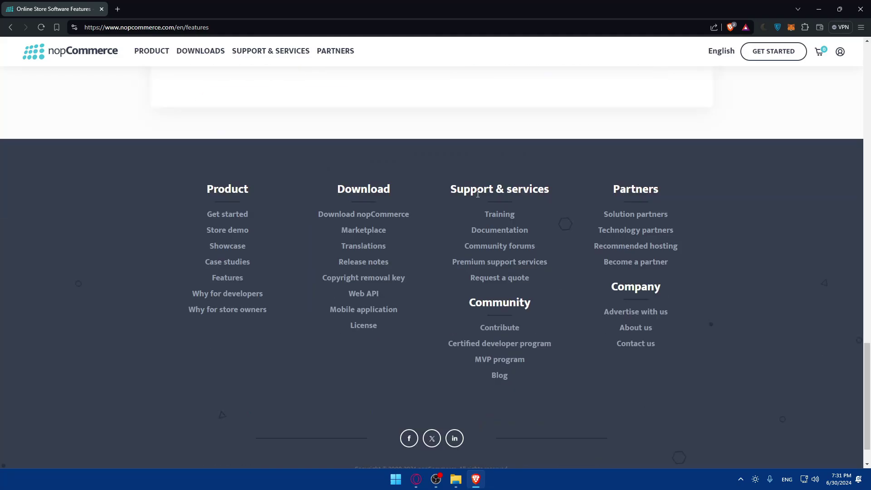
scroll(478, 194, "up", 10)
scroll(478, 194, "up", 11)
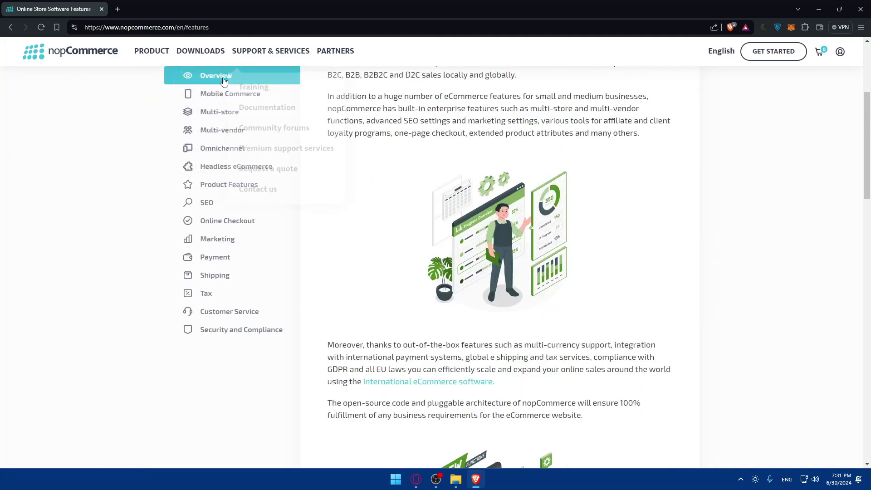
left_click(236, 96)
left_click(226, 225)
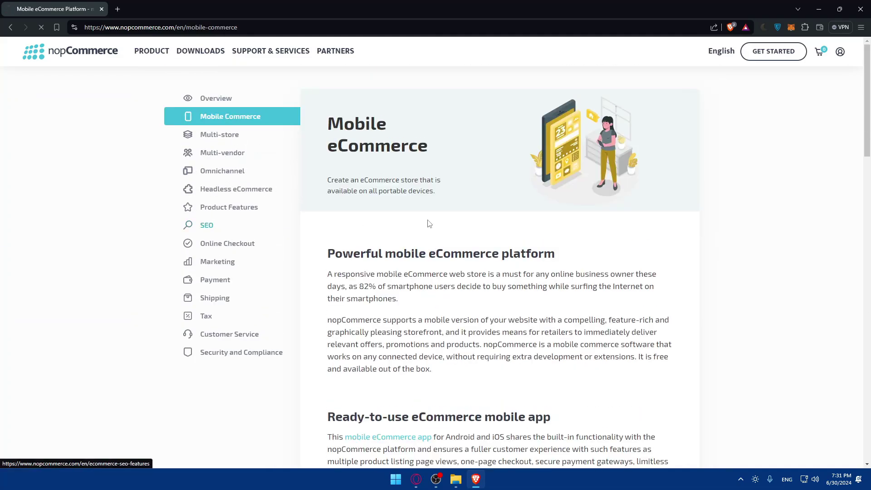
key("alt+Left")
key("alt+Left")
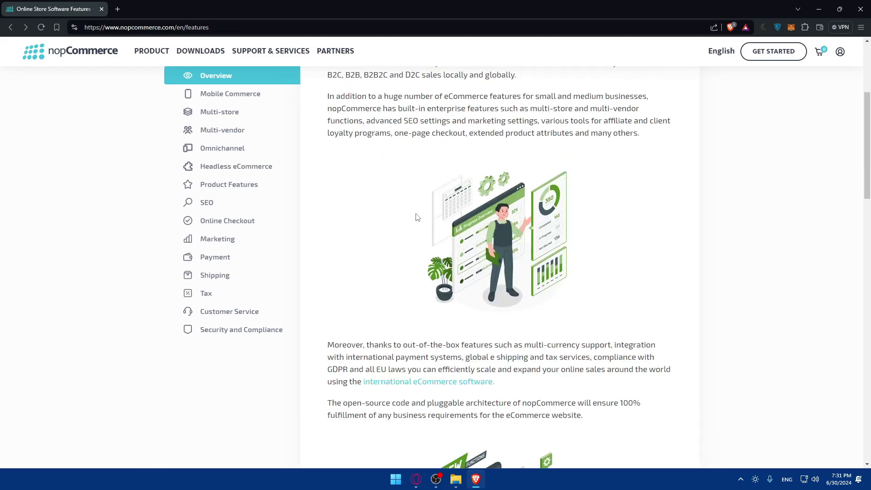
scroll(444, 237, "down", 2)
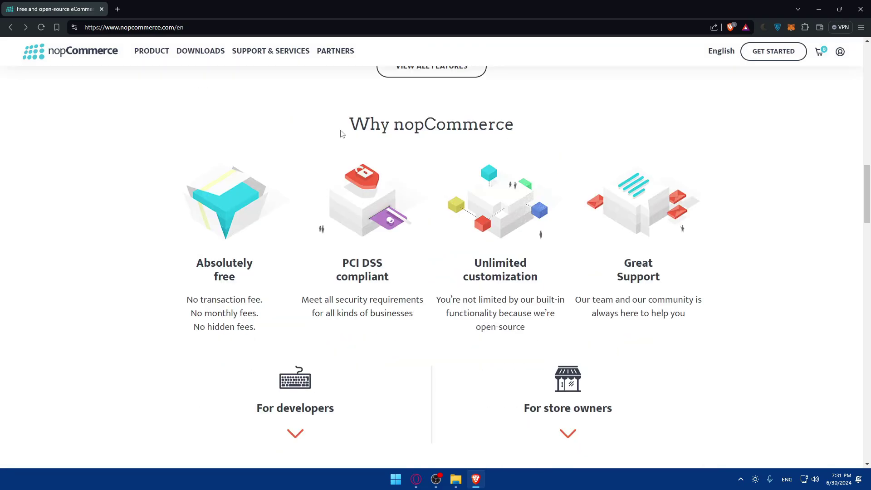
left_click_drag(370, 126, 567, 124)
left_click(275, 253)
left_click_drag(194, 262, 310, 281)
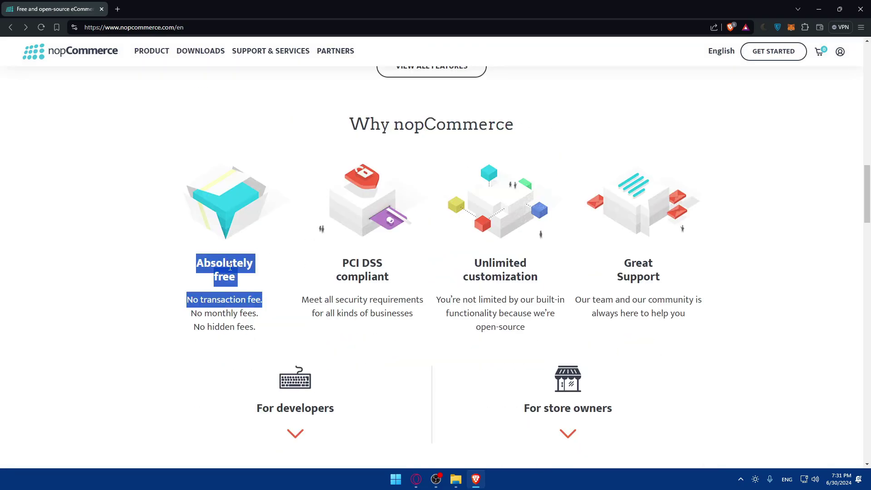
left_click(249, 285)
left_click_drag(184, 301, 272, 307)
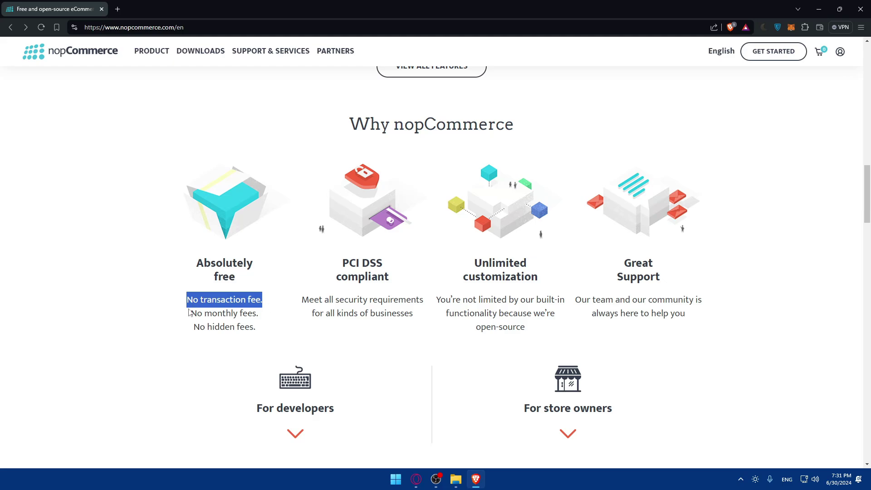
left_click(189, 312)
left_click_drag(186, 301, 260, 302)
left_click(251, 303)
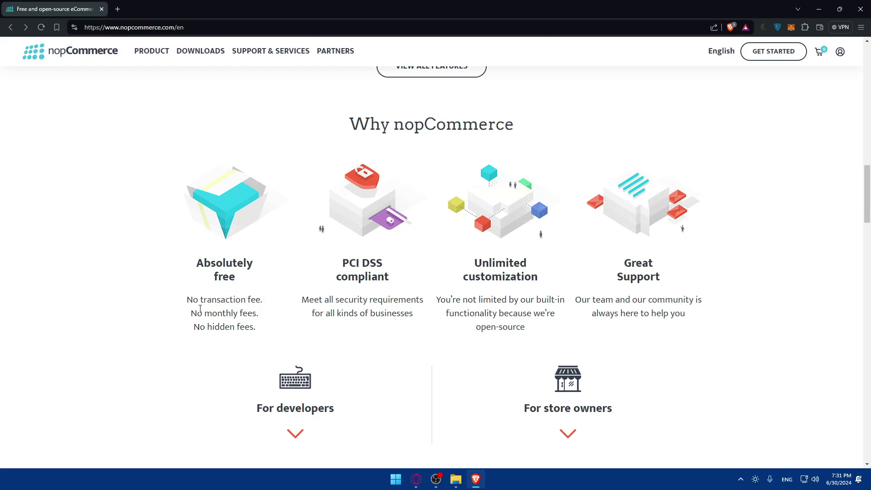
left_click_drag(184, 319, 259, 327)
left_click(319, 285)
left_click_drag(329, 264, 415, 278)
left_click(361, 292)
left_click_drag(287, 303, 410, 313)
left_click(410, 308)
left_click_drag(516, 277, 570, 274)
left_click_drag(440, 299, 534, 314)
left_click(535, 327)
left_click_drag(615, 267, 664, 278)
left_click(663, 278)
left_click_drag(574, 300, 688, 319)
left_click(689, 319)
scroll(654, 304, "down", 3)
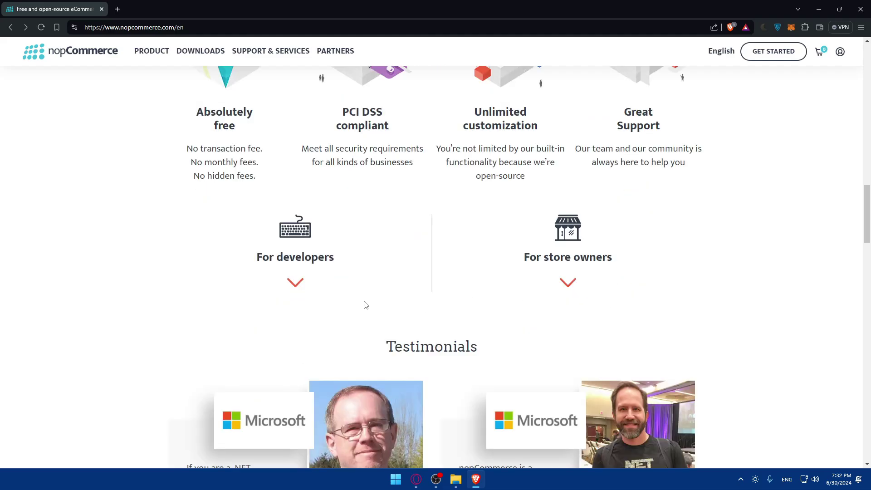
left_click(291, 278)
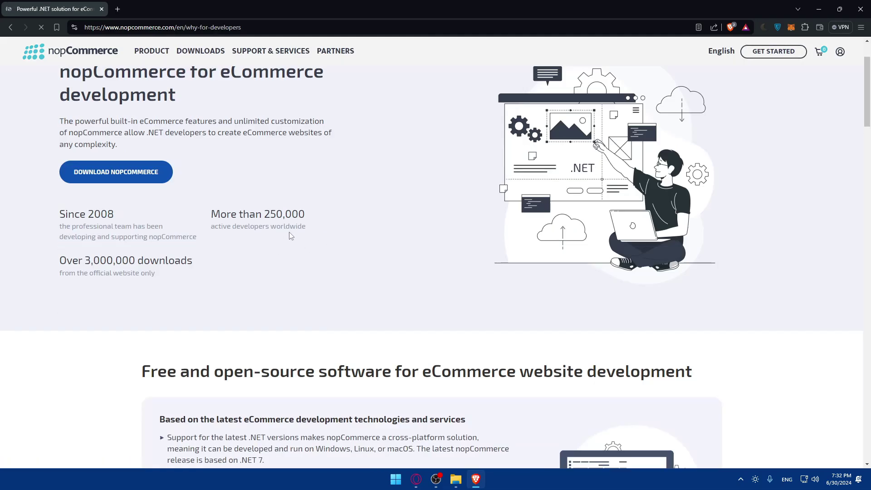
key("alt+Left")
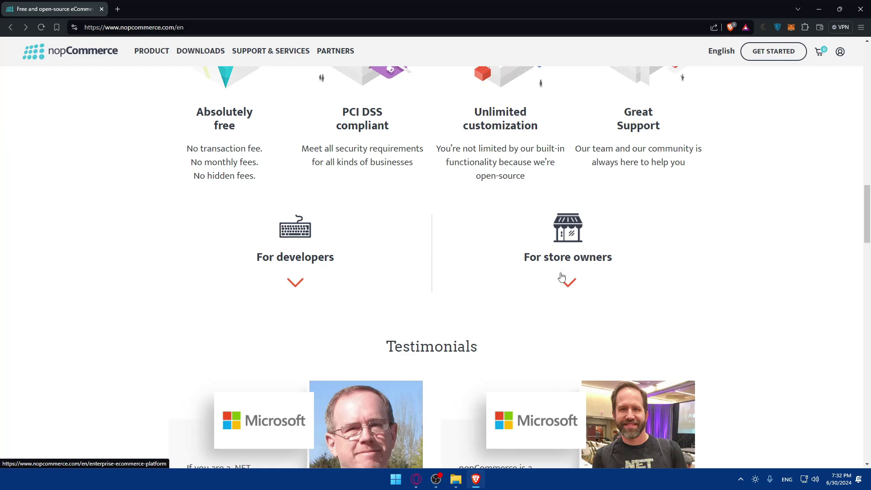
left_click(573, 253)
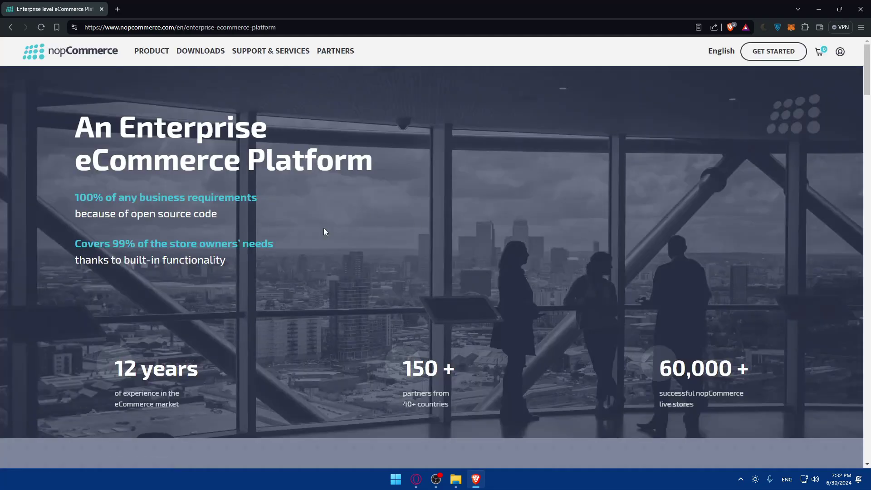
scroll(401, 241, "down", 3)
scroll(401, 246, "down", 10)
scroll(395, 244, "up", 3)
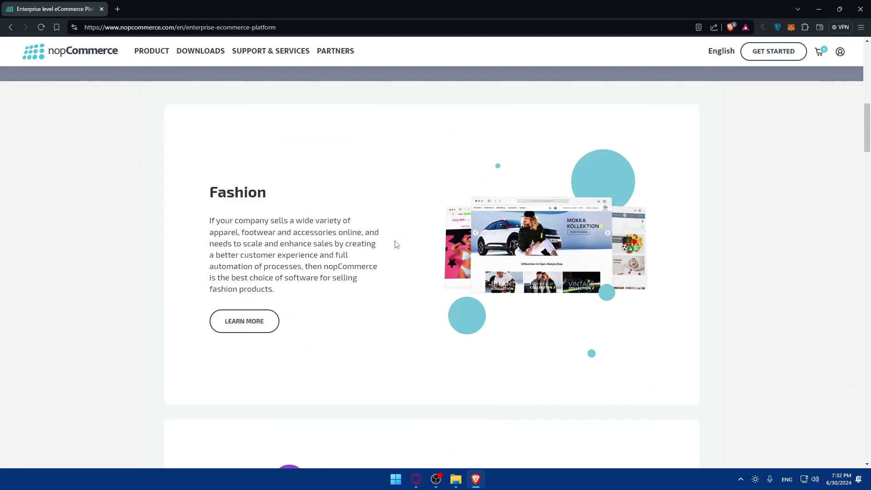
scroll(272, 236, "down", 5)
scroll(273, 236, "down", 12)
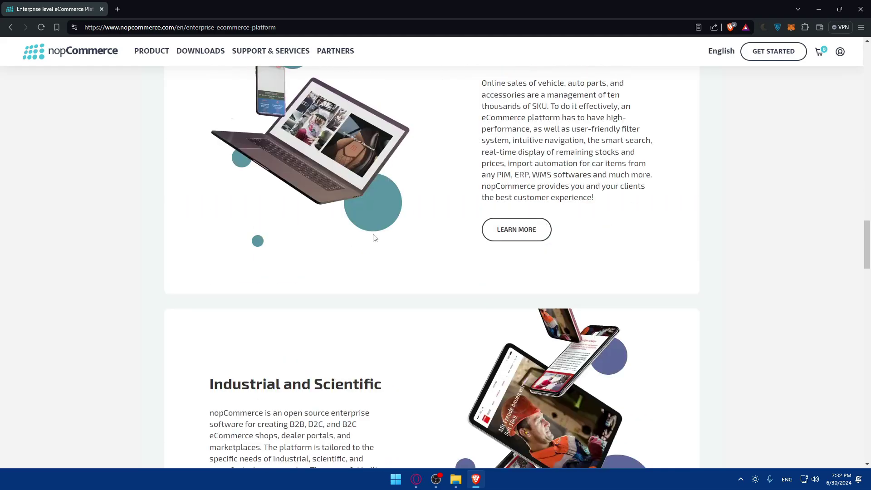
key("alt+Left")
scroll(375, 238, "down", 3)
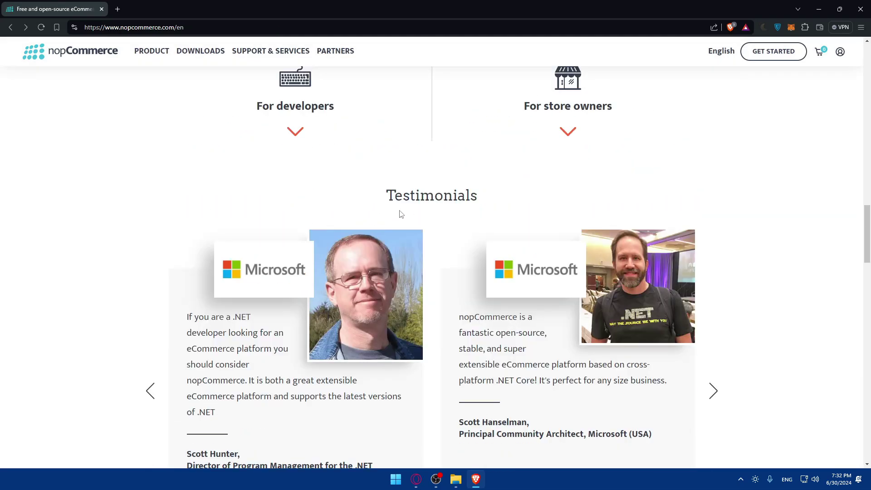
scroll(402, 215, "down", 3)
scroll(395, 182, "up", 1)
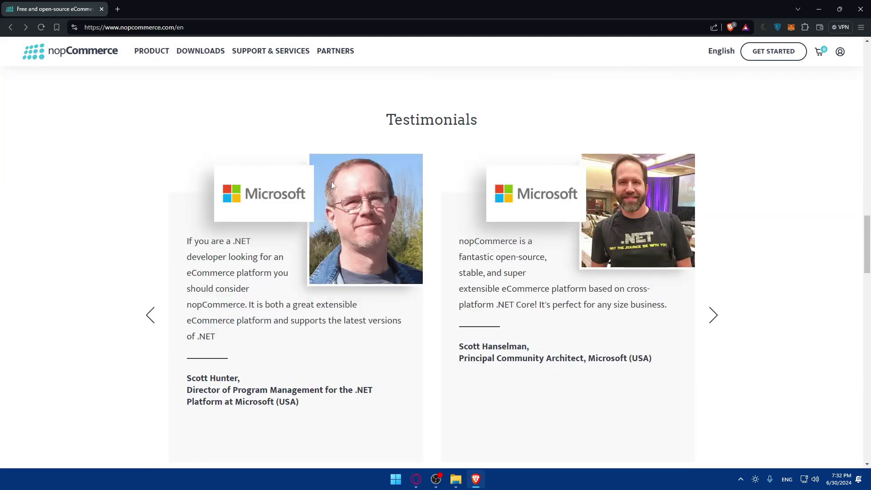
scroll(332, 183, "down", 3)
left_click(711, 165)
scroll(708, 170, "up", 3)
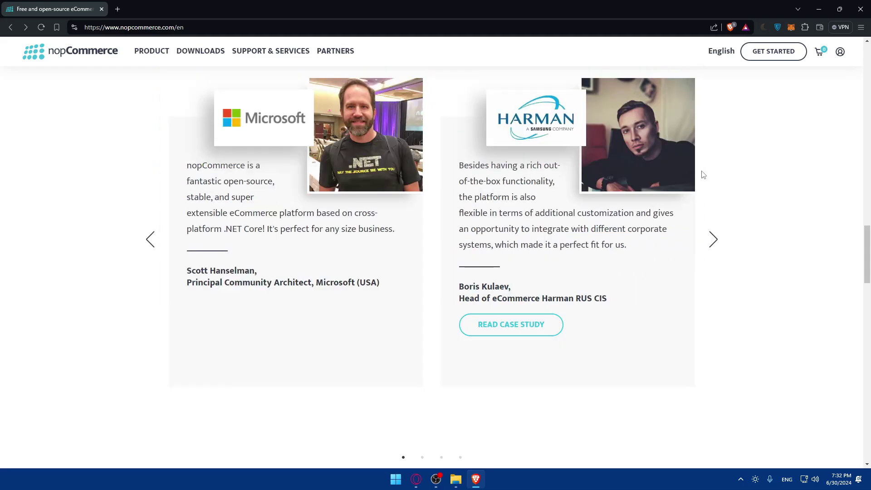
left_click(714, 323)
left_click(713, 318)
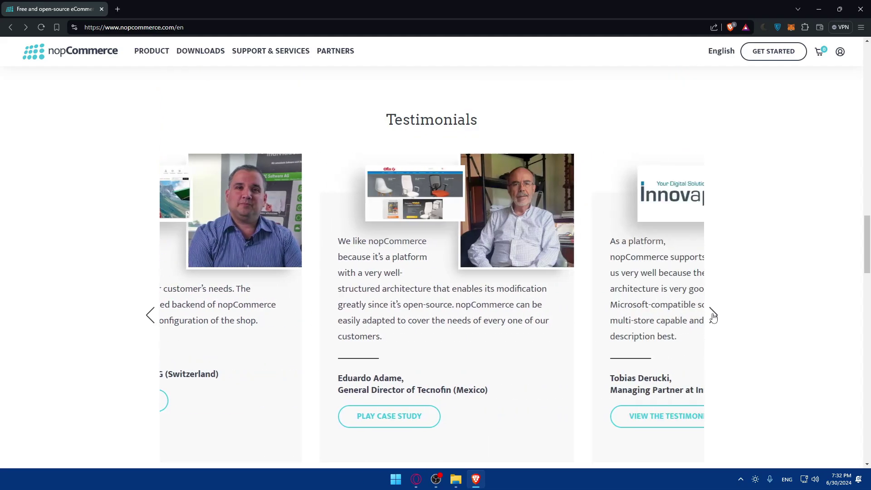
scroll(427, 308, "up", 10)
scroll(426, 307, "up", 10)
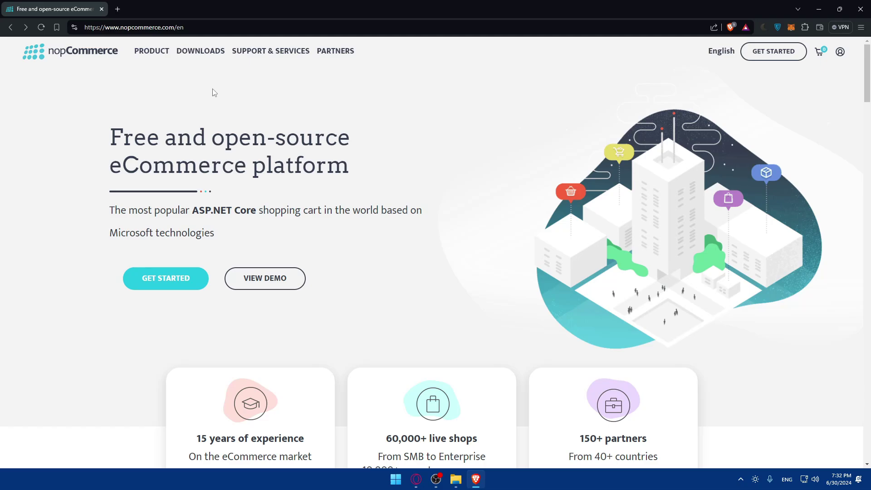
- Open the Get started page and read the 'Install nopCommerce yourself' section
left_click(192, 281)
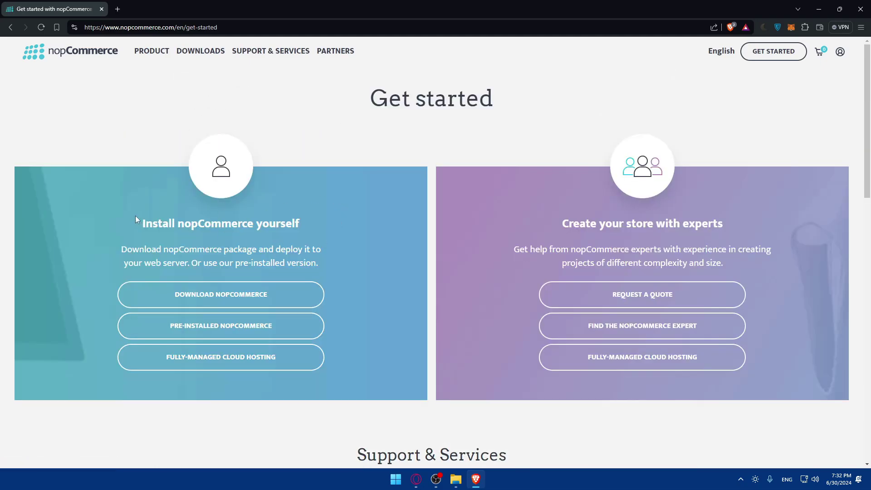
left_click_drag(135, 216, 323, 228)
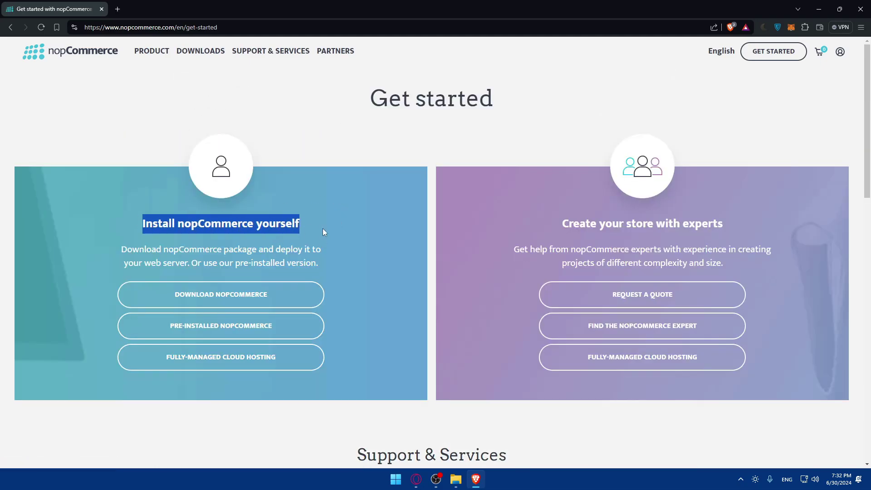
left_click(323, 228)
left_click_drag(111, 244, 246, 249)
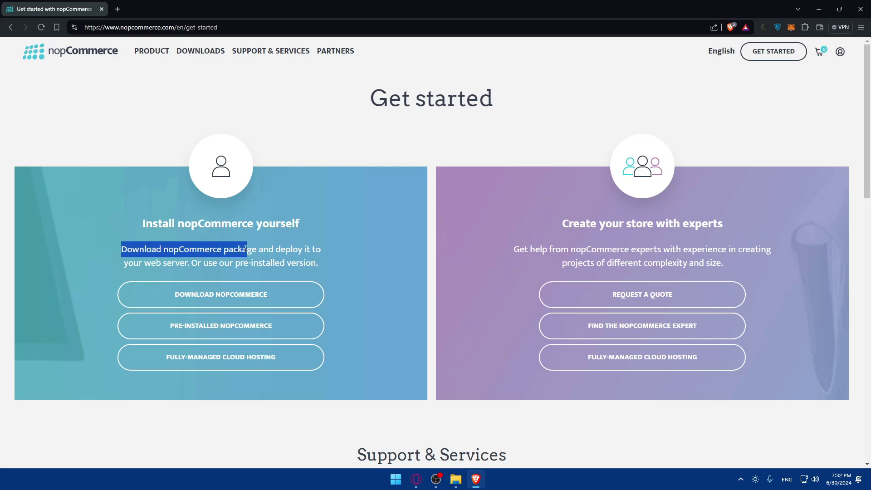
left_click(301, 256)
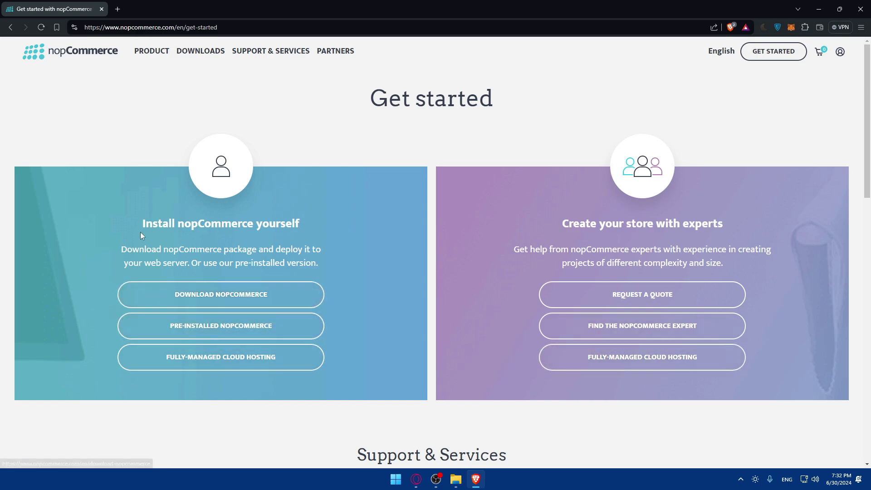
- Open the download, pre-installed and cloud hosting pages in background tabs, then view Download
middle_click(227, 300)
middle_click(217, 328)
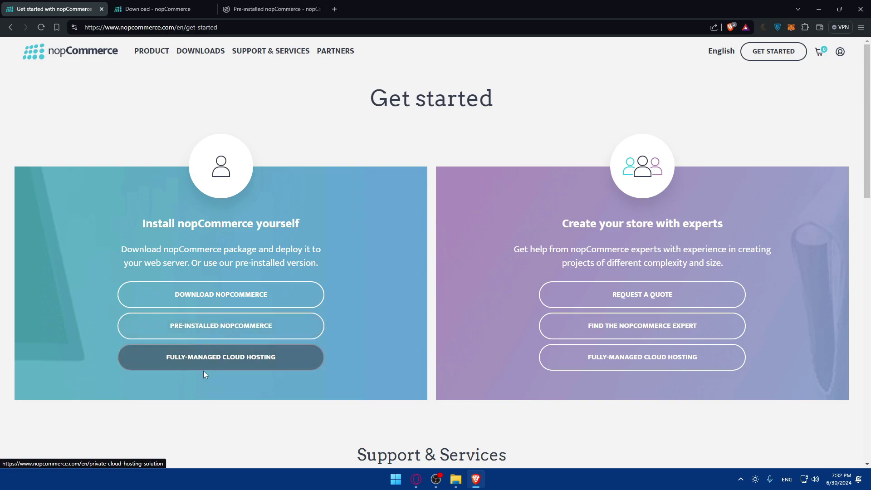
middle_click(220, 363)
left_click(159, 9)
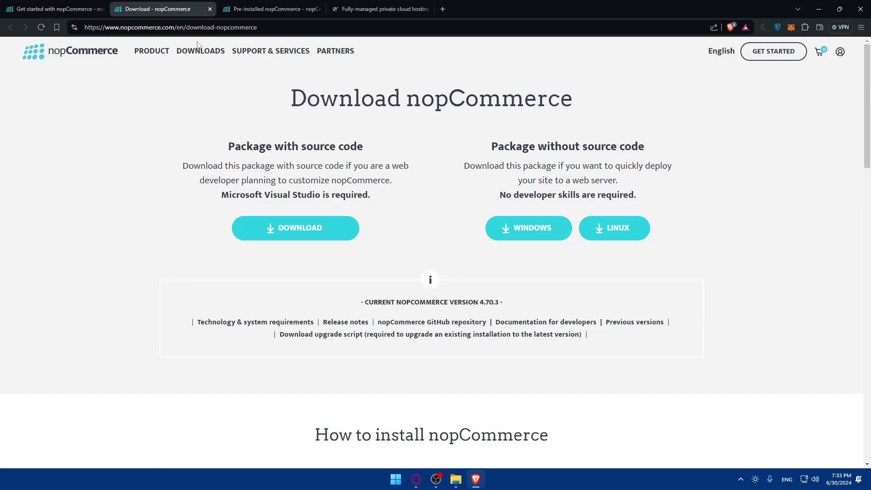
- Read the 'Package with source code' heading and its description
left_click_drag(229, 146, 361, 150)
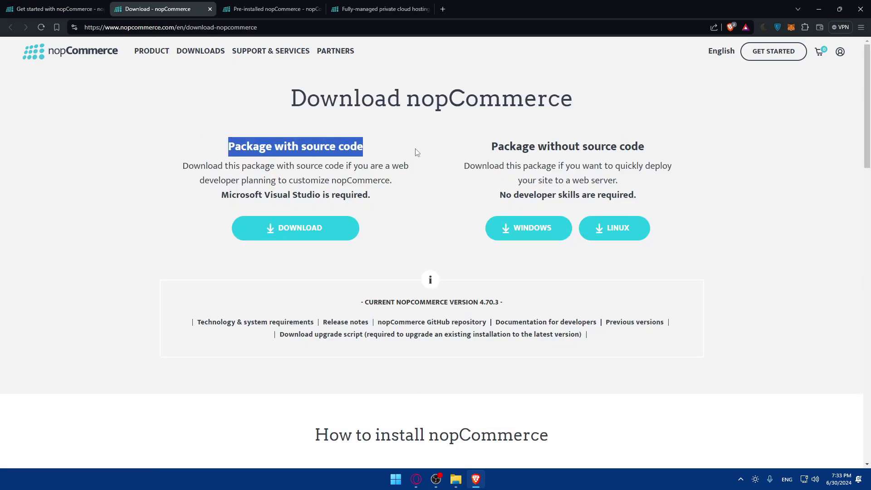
left_click(414, 152)
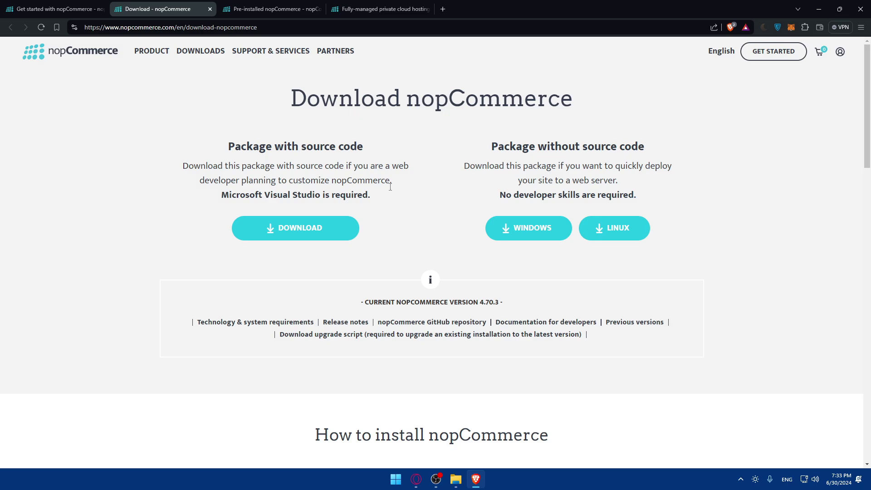
left_click_drag(189, 167, 390, 167)
left_click(253, 181)
- Choose the Windows package without source code, then go to new account registration
left_click_drag(491, 146, 666, 148)
left_click_drag(464, 166, 587, 196)
left_click(649, 181)
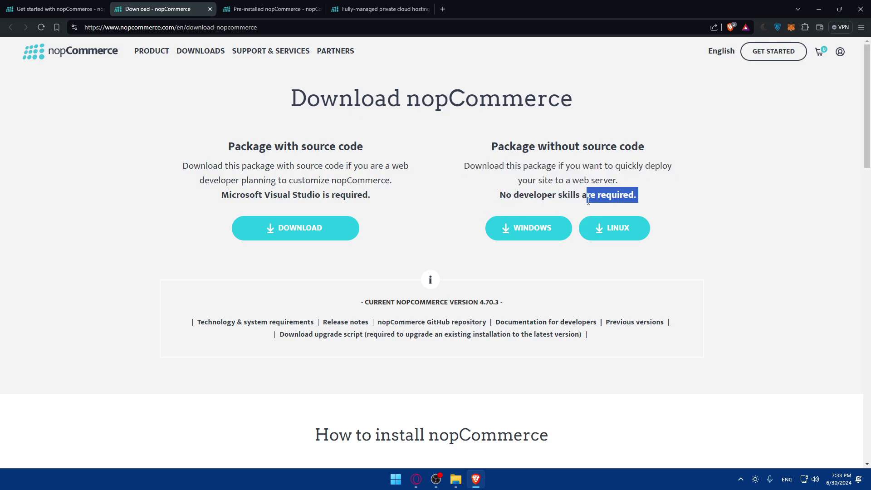
left_click(582, 203)
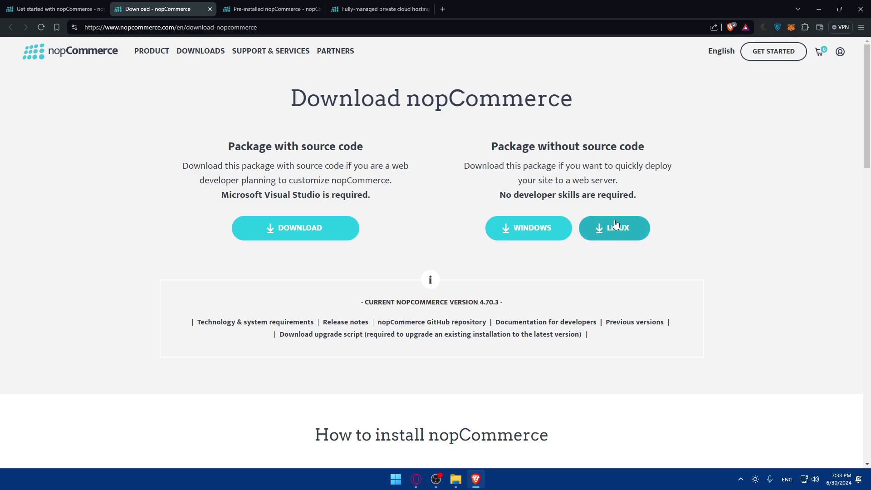
left_click(520, 229)
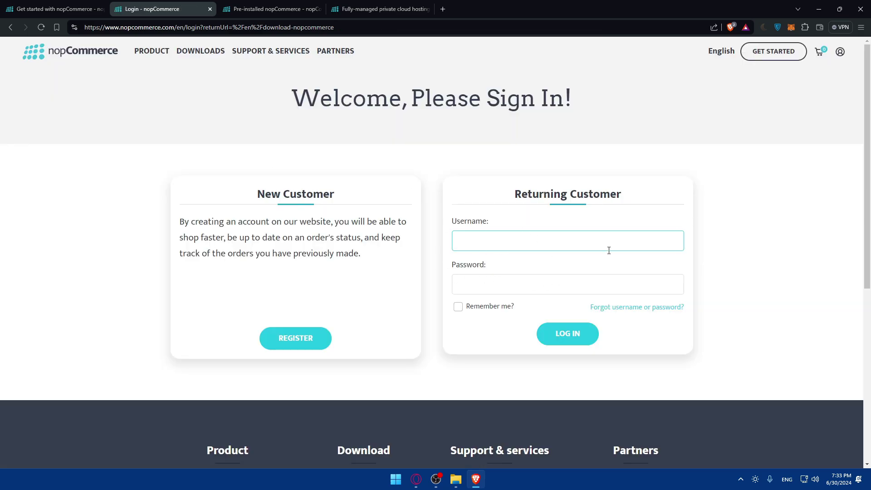
left_click(279, 339)
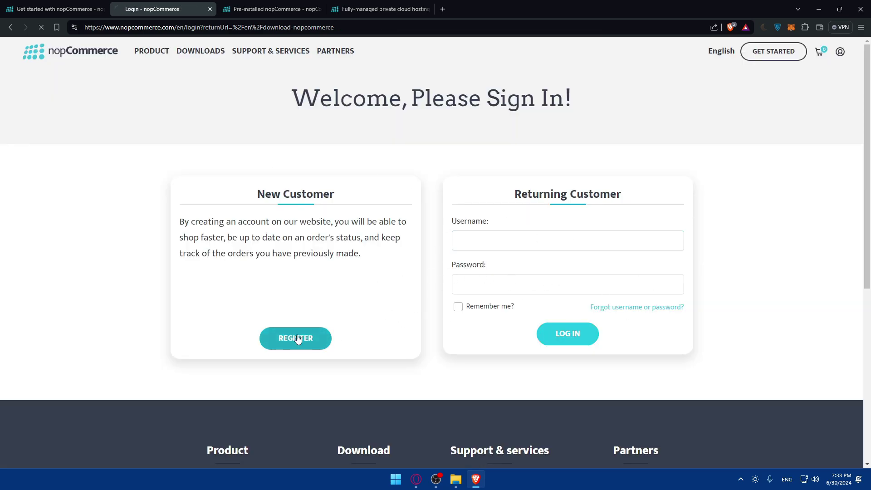
- Enter the first name, last name, e-mail address and e-mail confirmation
left_click(356, 220)
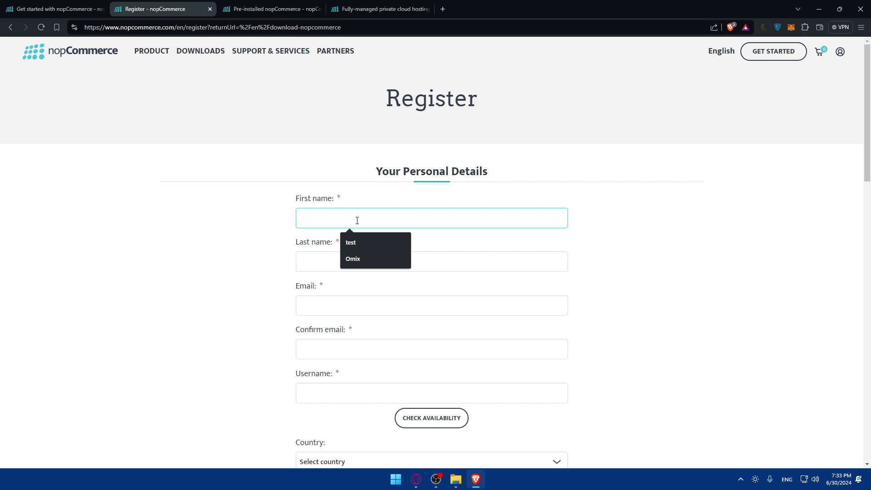
type("Omix")
left_click(352, 266)
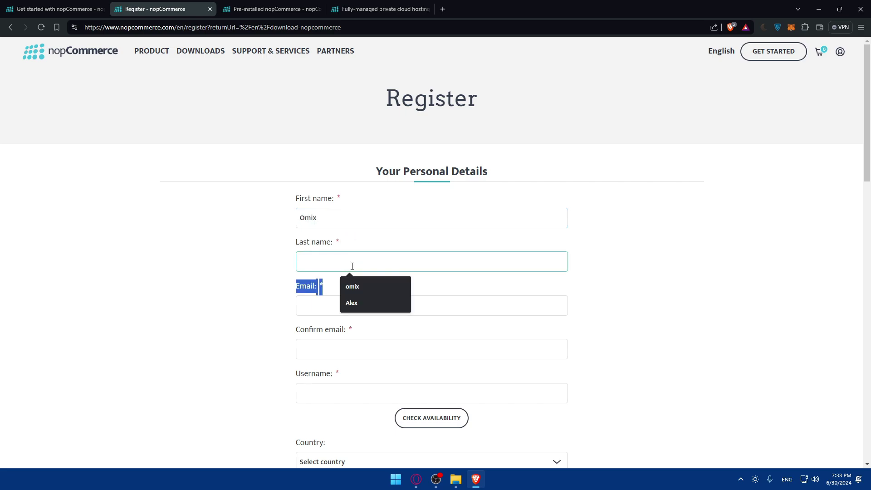
type("Alex")
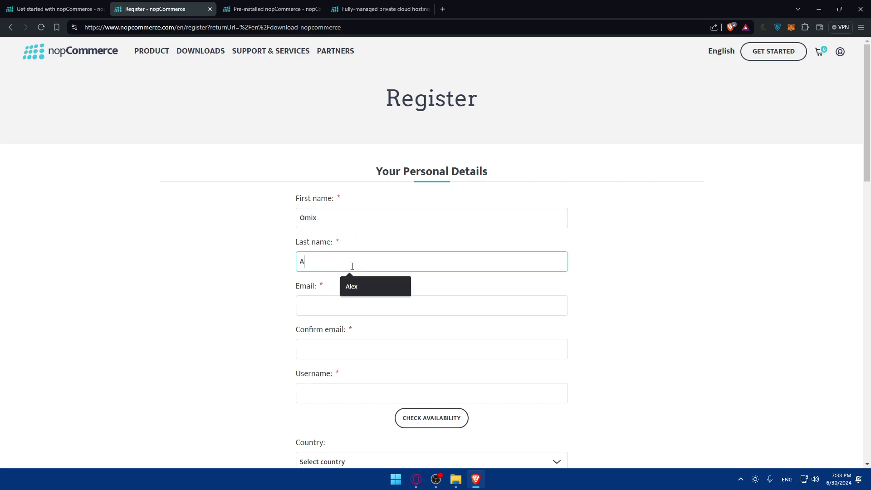
left_click(368, 302)
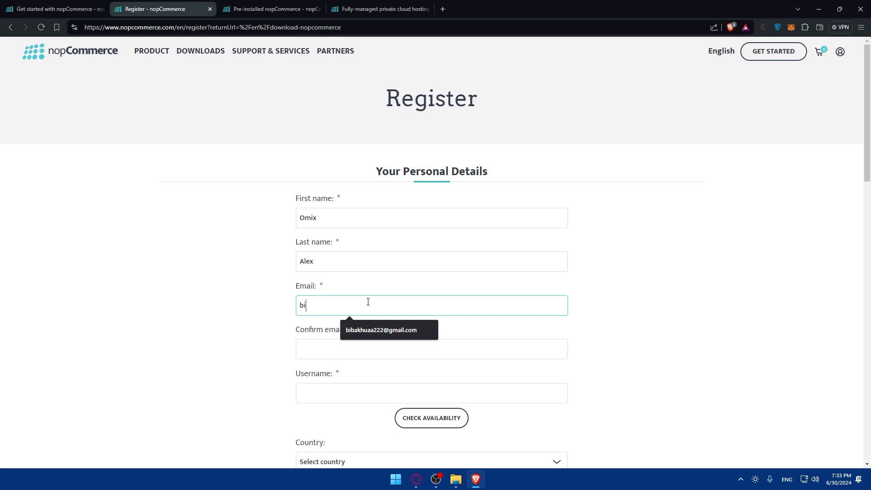
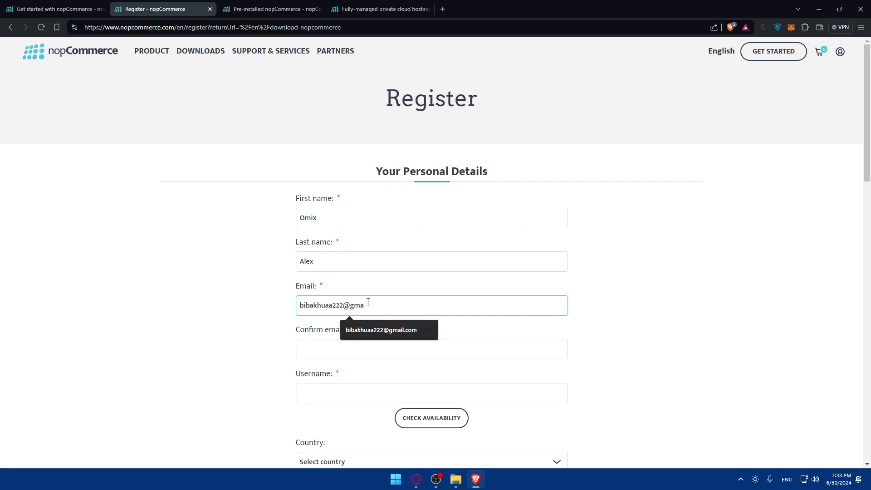
key("Tab")
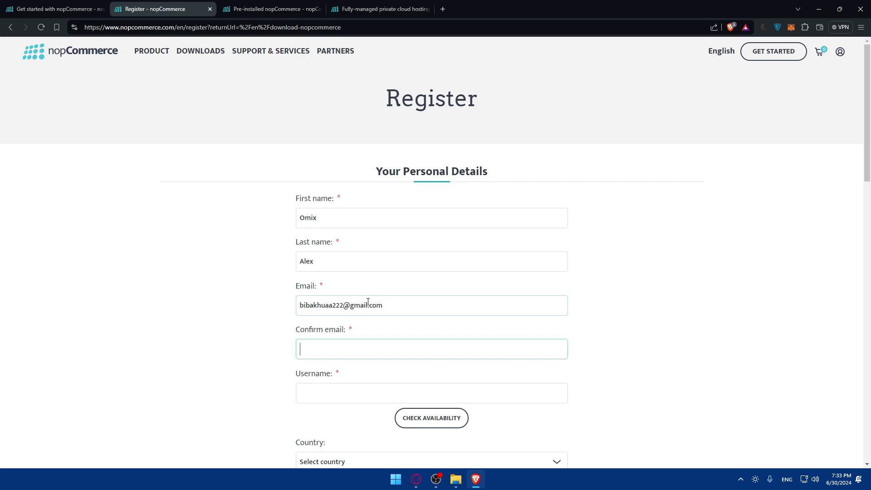
- Enter the username, select United States as country and opt out of newsletters
left_click(372, 393)
type("Omix")
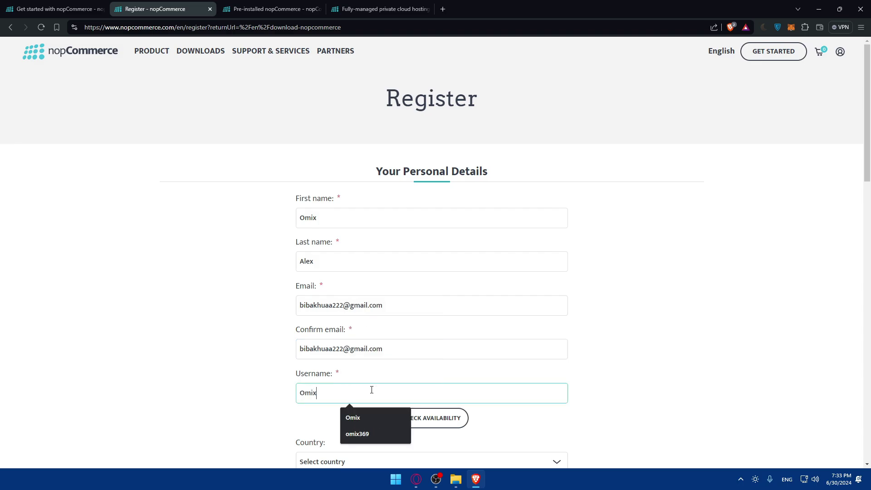
scroll(368, 334, "down", 2)
left_click(364, 384)
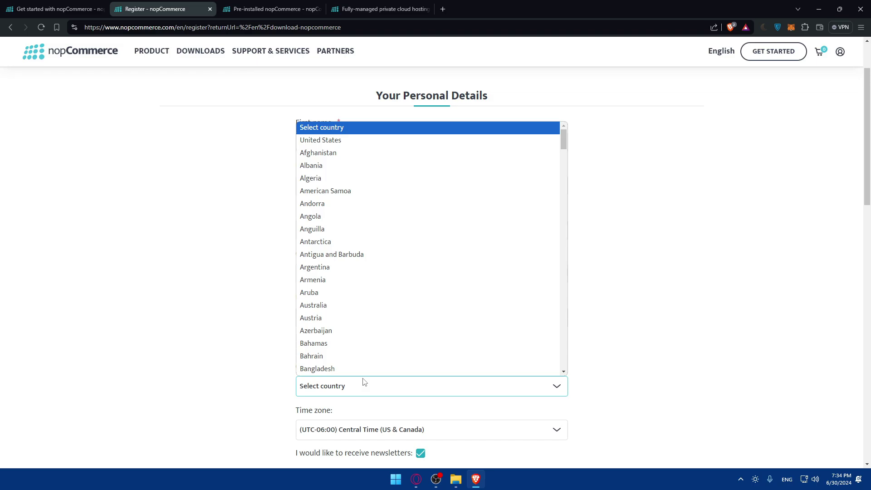
key("Down")
key("Return")
scroll(359, 358, "down", 2)
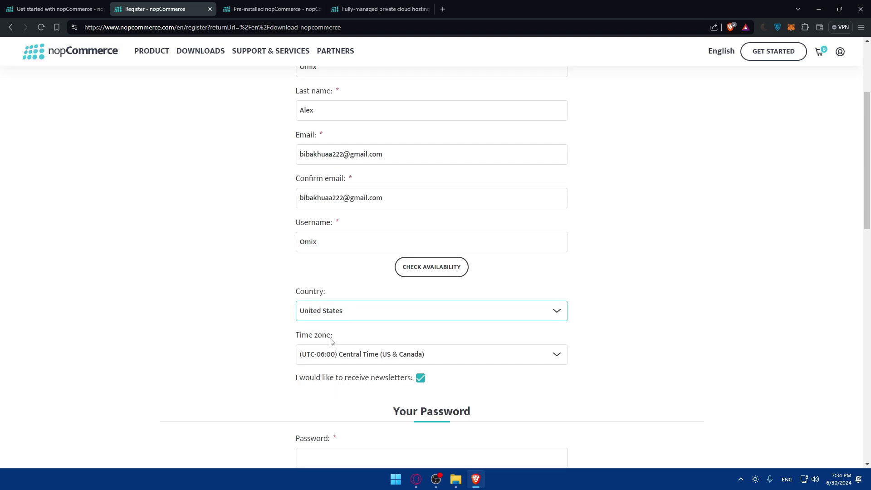
scroll(376, 343, "down", 2)
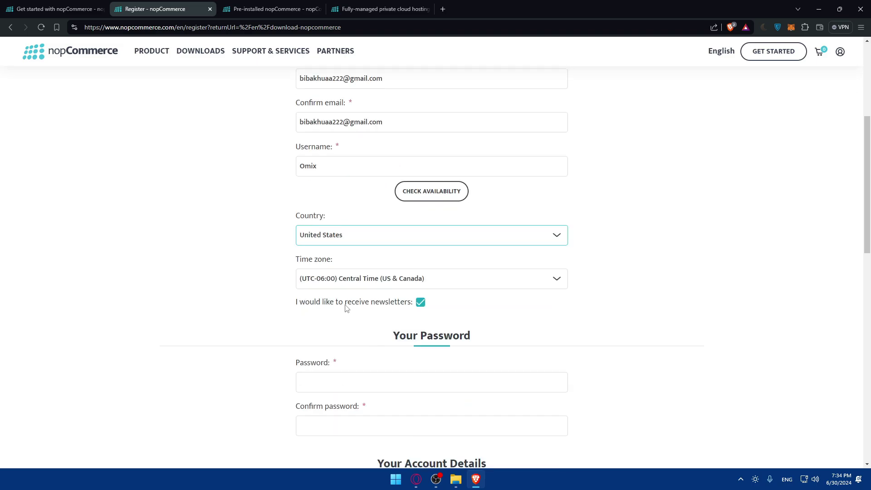
left_click(420, 303)
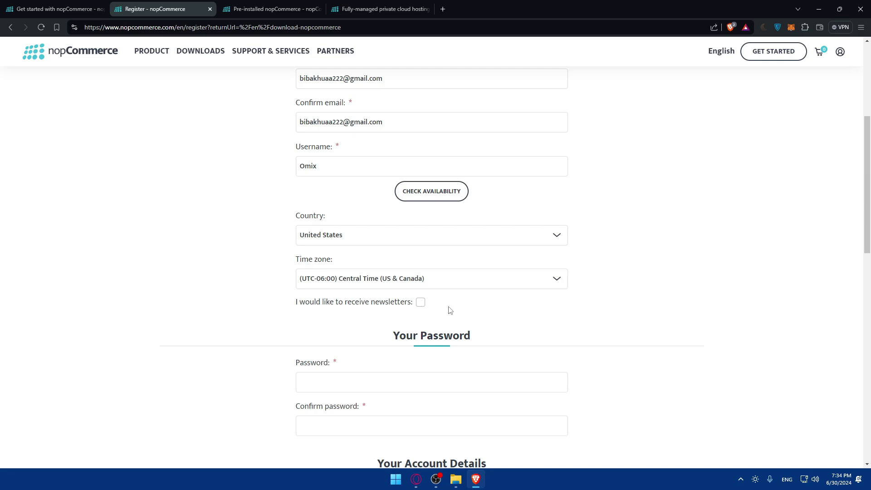
scroll(436, 306, "down", 2)
- Fill in the password and its confirmation, choose 'I am student' as company type, and submit
left_click(361, 310)
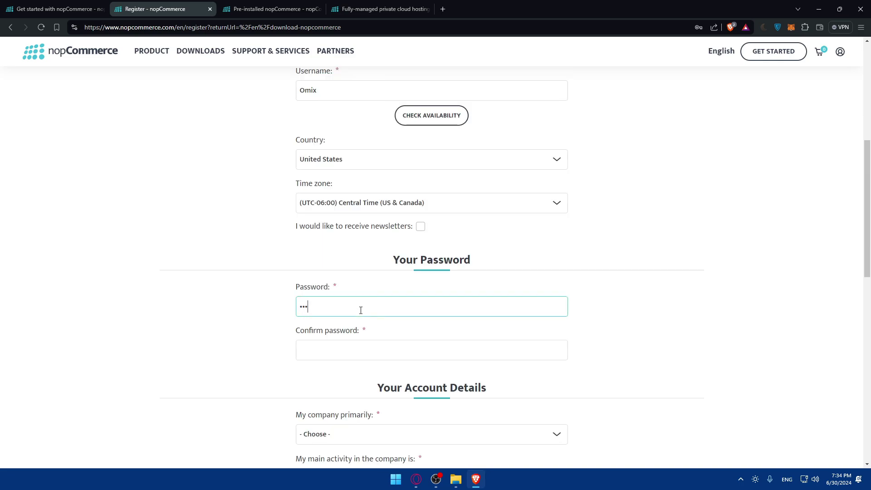
key("BackSpace")
key("BackSpace")
left_click(370, 346)
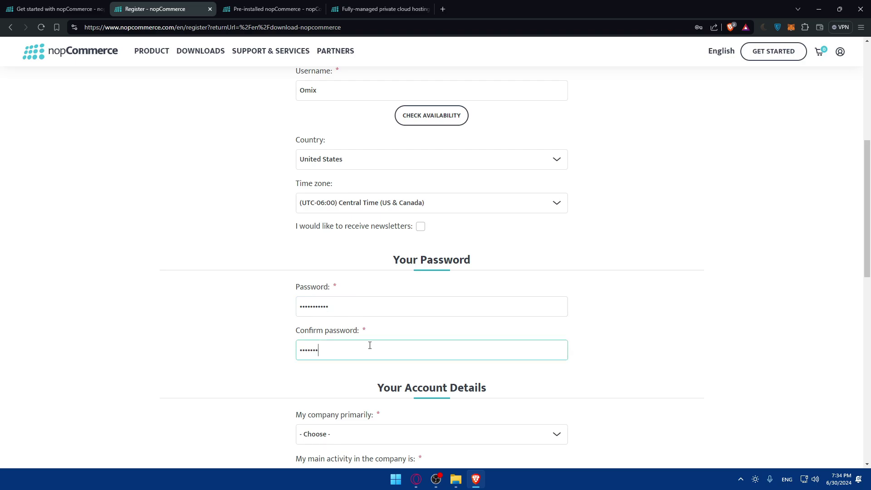
scroll(372, 346, "down", 3)
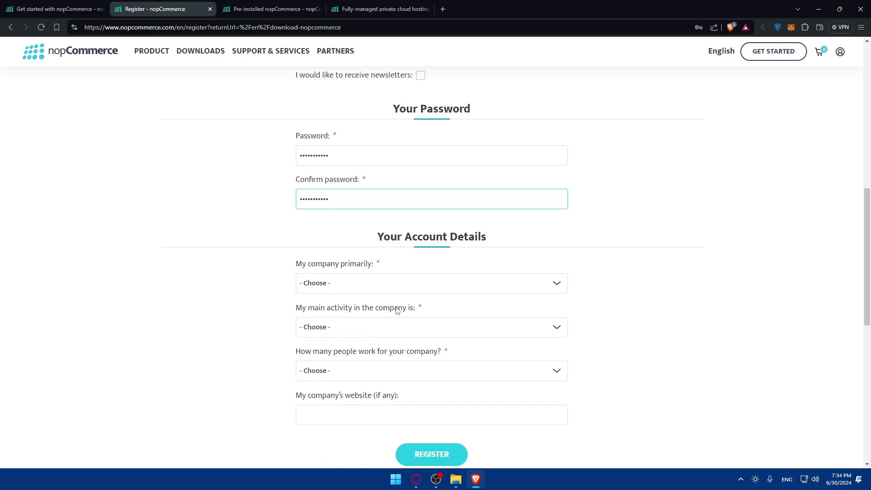
scroll(347, 249, "down", 2)
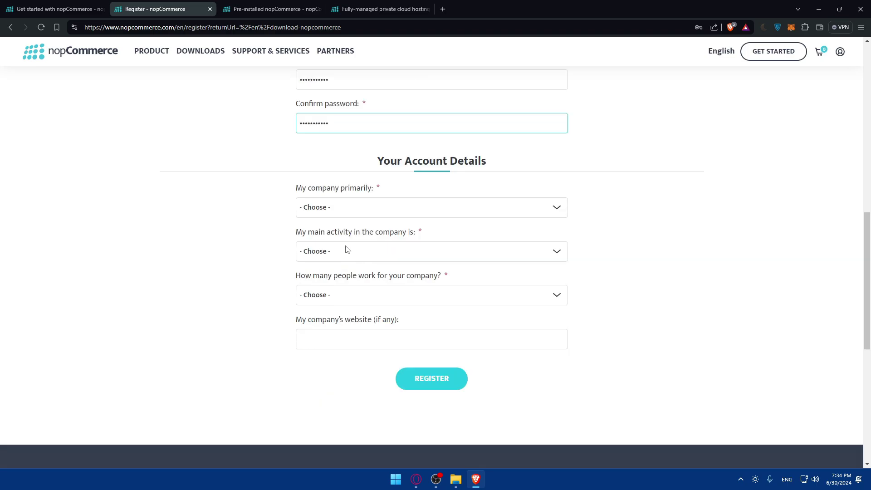
left_click(356, 211)
left_click(337, 274)
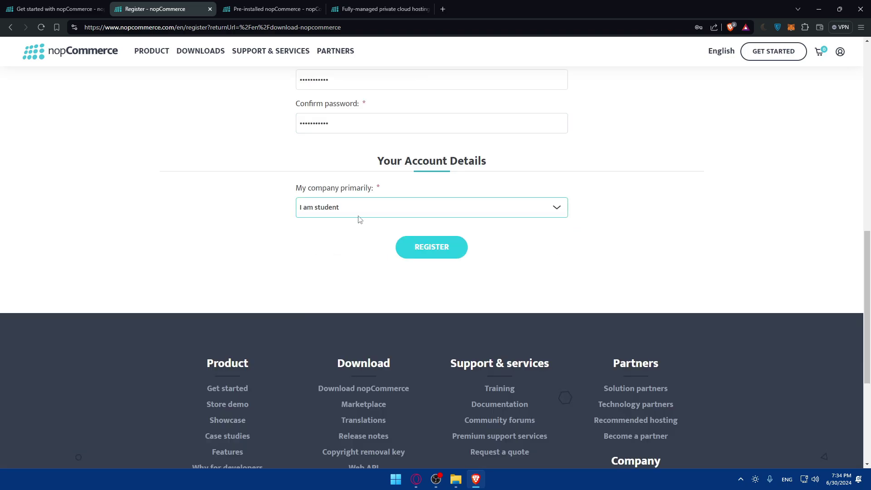
left_click(432, 247)
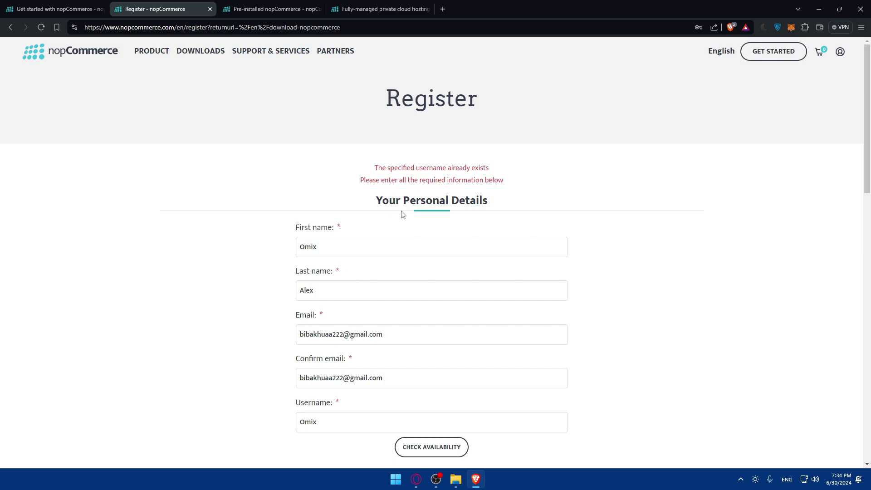
- Make the username unique and re-enter the password and its confirmation
scroll(483, 176, "down", 2)
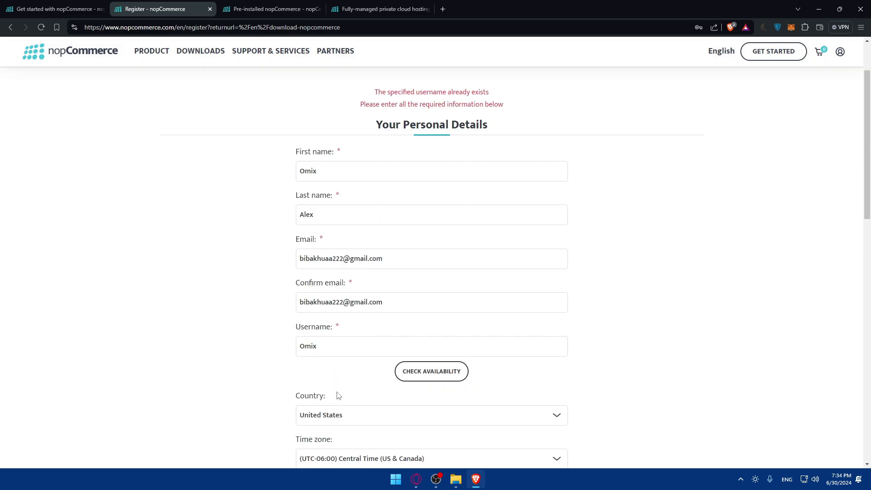
left_click(329, 346)
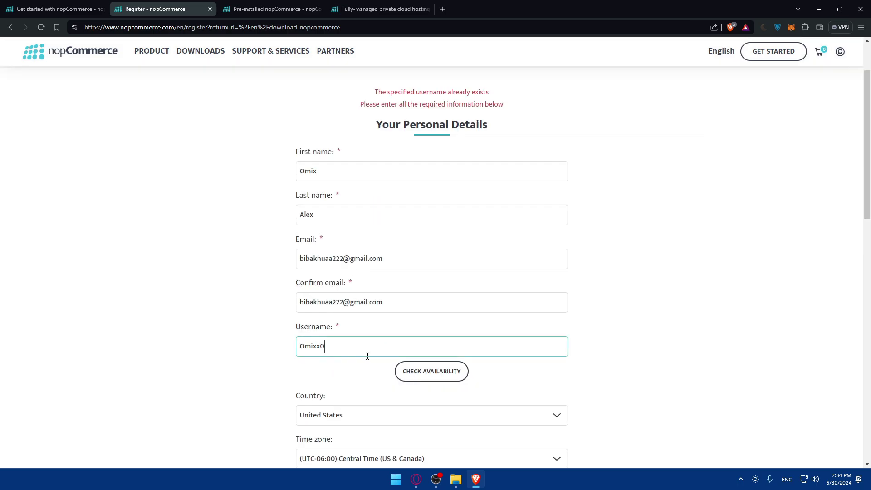
scroll(377, 358, "down", 6)
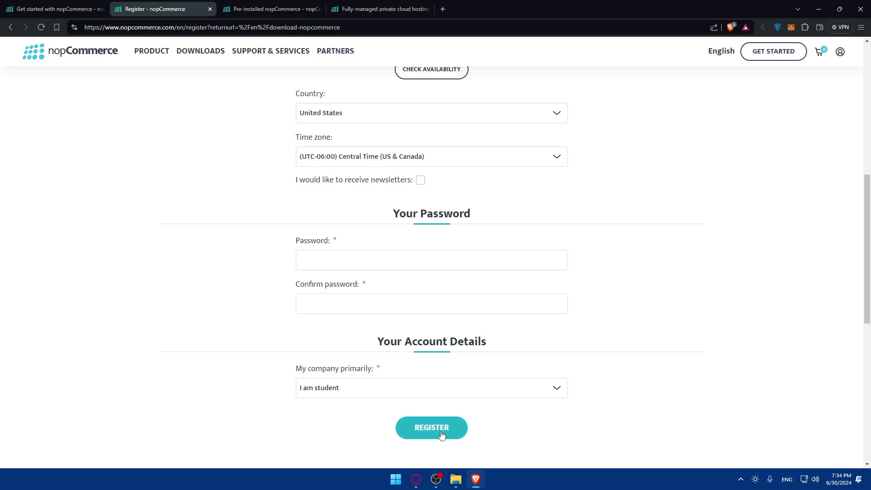
left_click(339, 262)
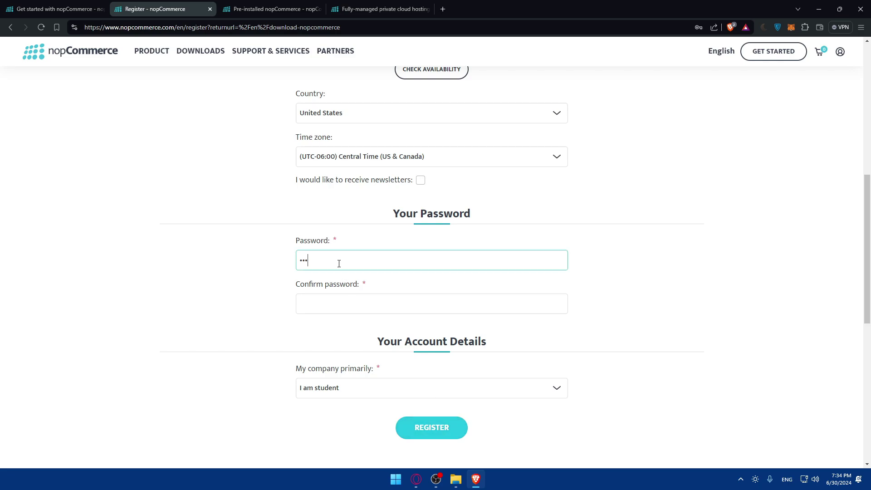
left_click(361, 301)
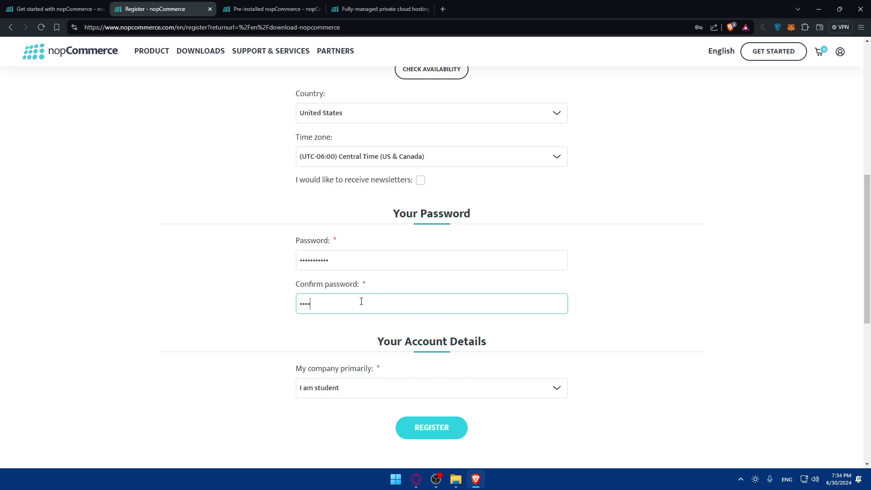
- Resubmit the registration, save the password in Brave, and read the success message
key("Return")
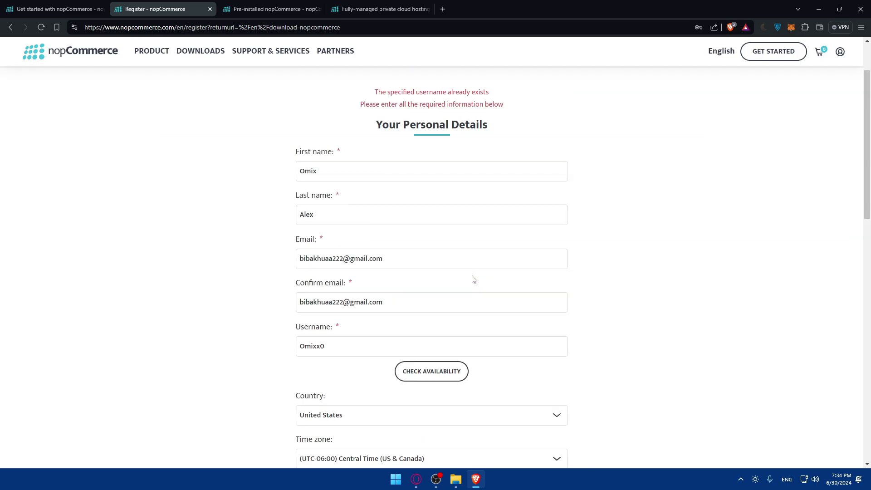
scroll(474, 279, "down", 10)
left_click(433, 272)
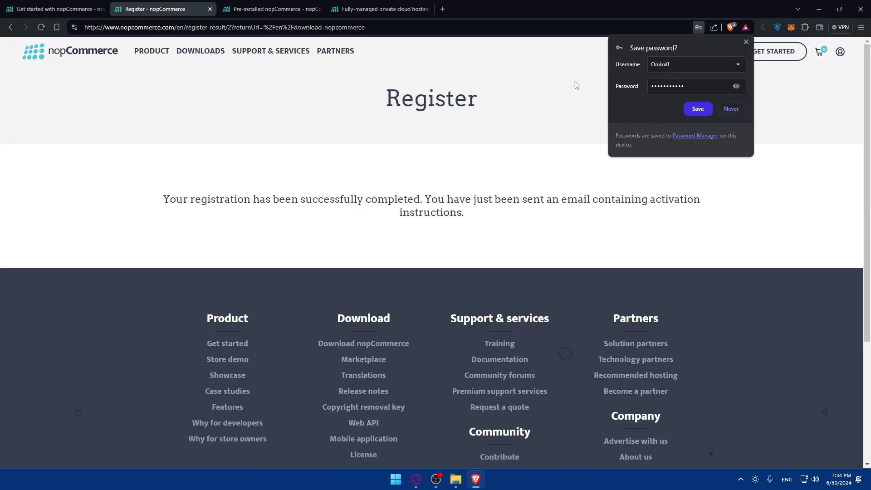
left_click(697, 112)
left_click_drag(163, 200, 693, 210)
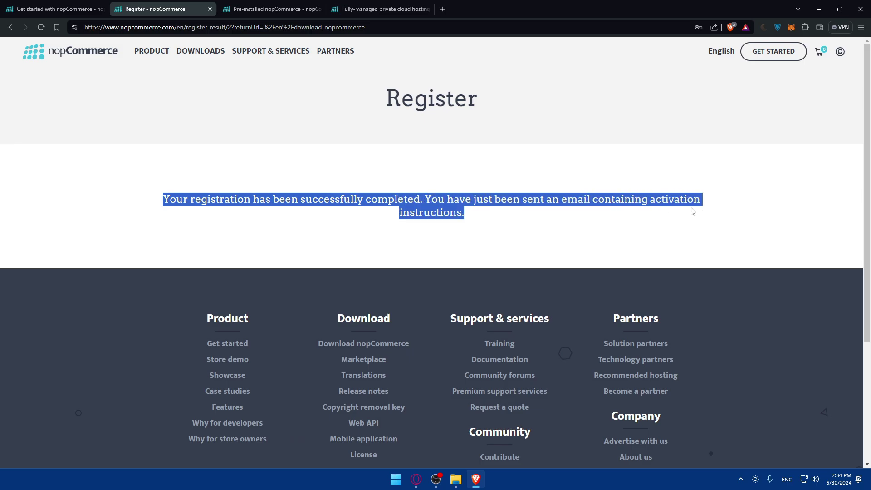
left_click(328, 81)
- Open Gmail in a new tab and check All Mail and Spam for the activation email
left_click(440, 12)
type("mail.com")
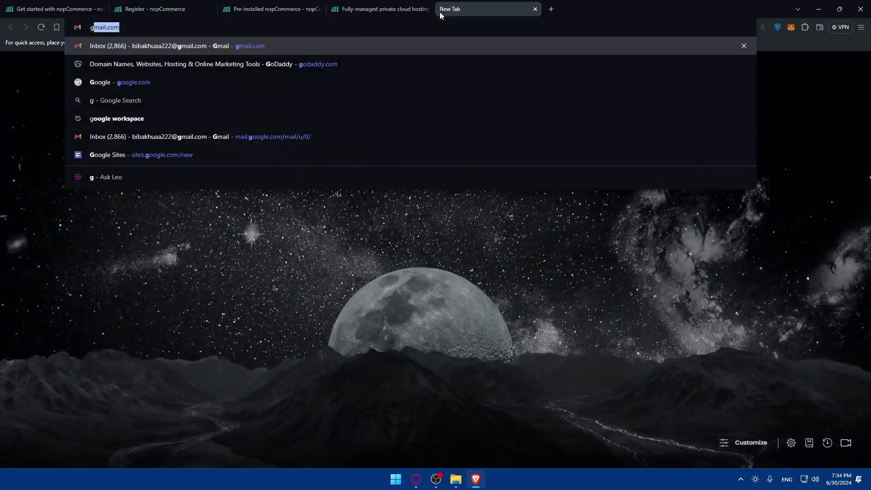
key("Return")
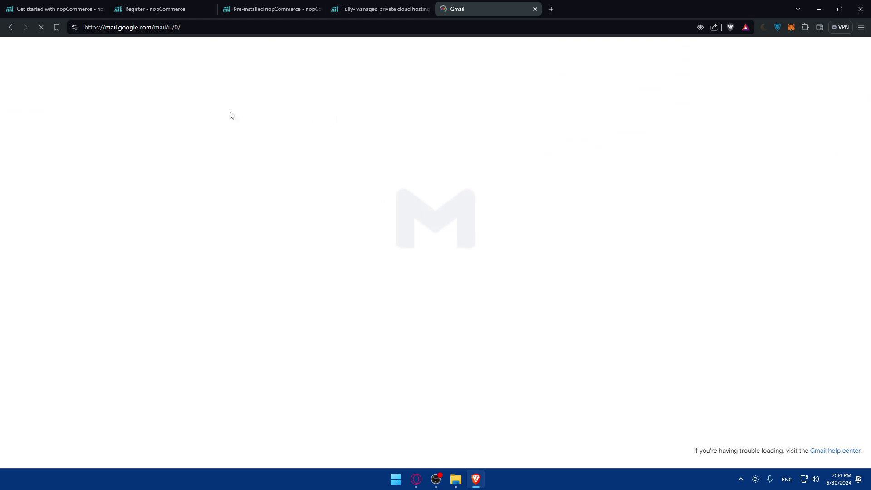
left_click(36, 182)
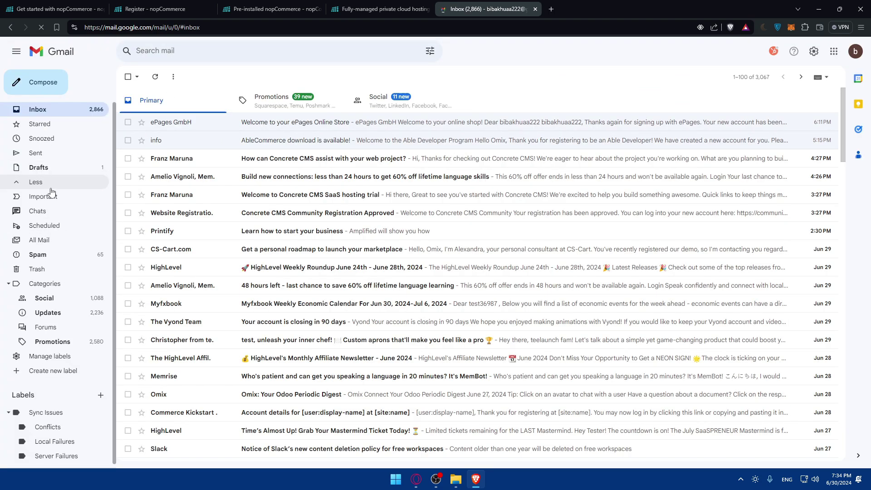
left_click(54, 241)
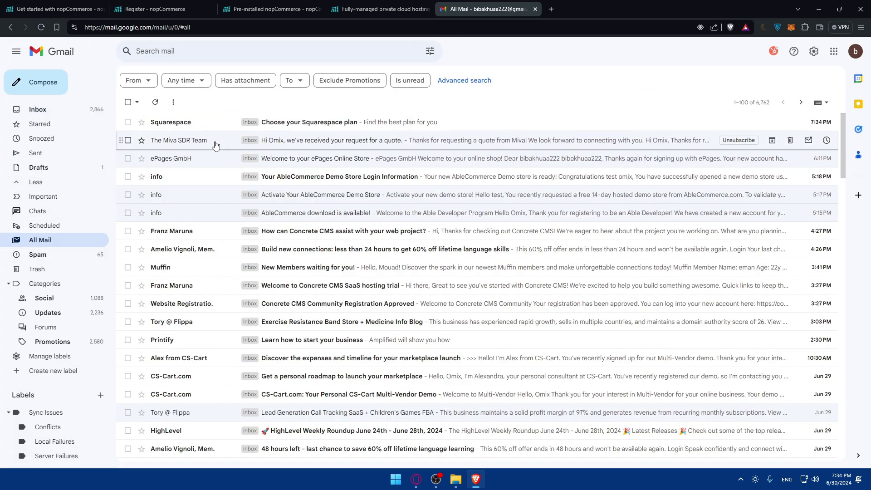
left_click(38, 255)
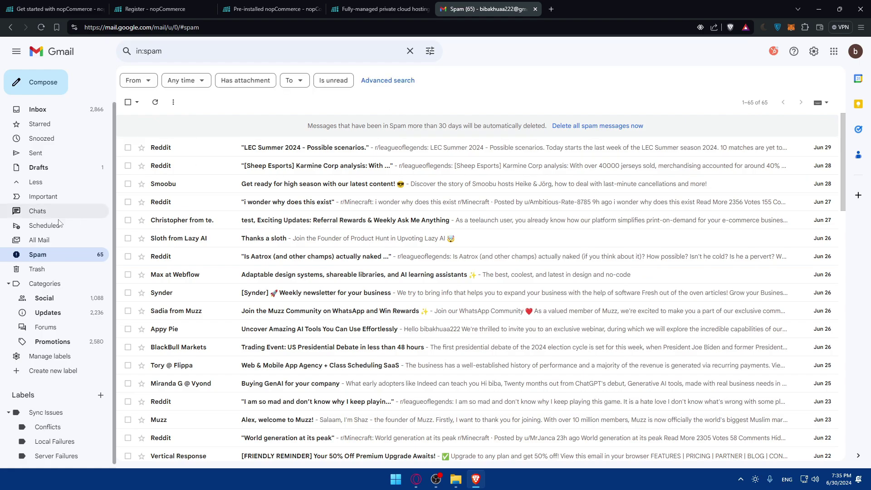
left_click(50, 240)
- Return to the Pre-installed nopCommerce page and highlight its Advantages: Simple, Latest and Free trial cards
left_click(184, 6)
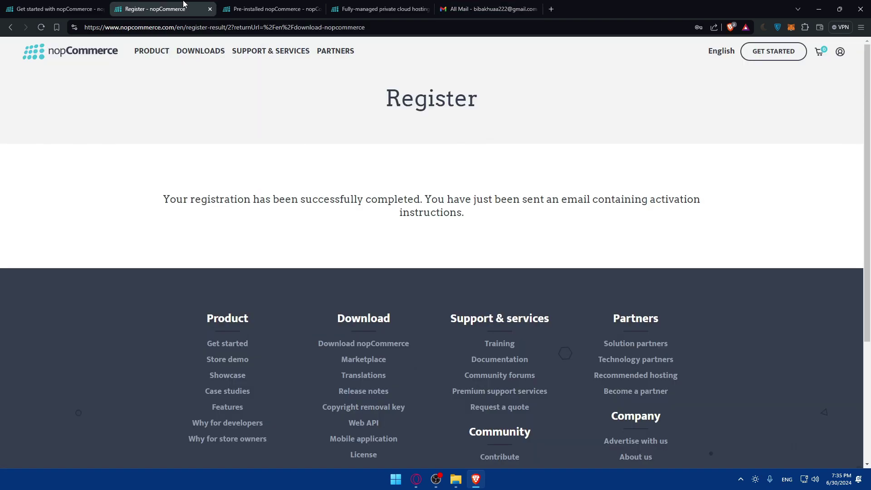
left_click(288, 4)
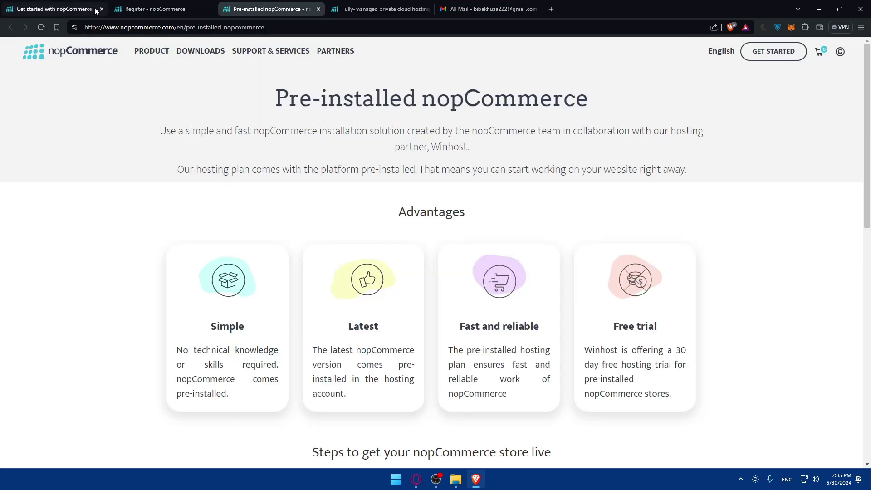
left_click(84, 7)
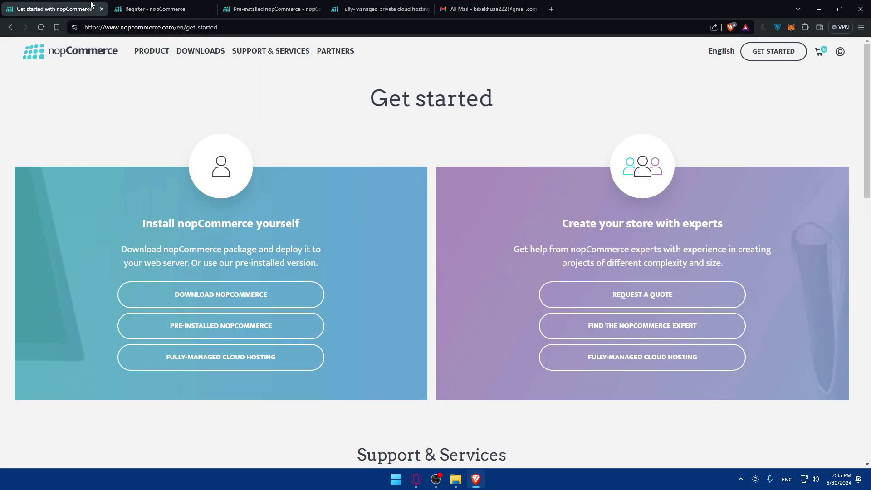
left_click(251, 5)
left_click_drag(400, 204, 496, 210)
left_click(457, 206)
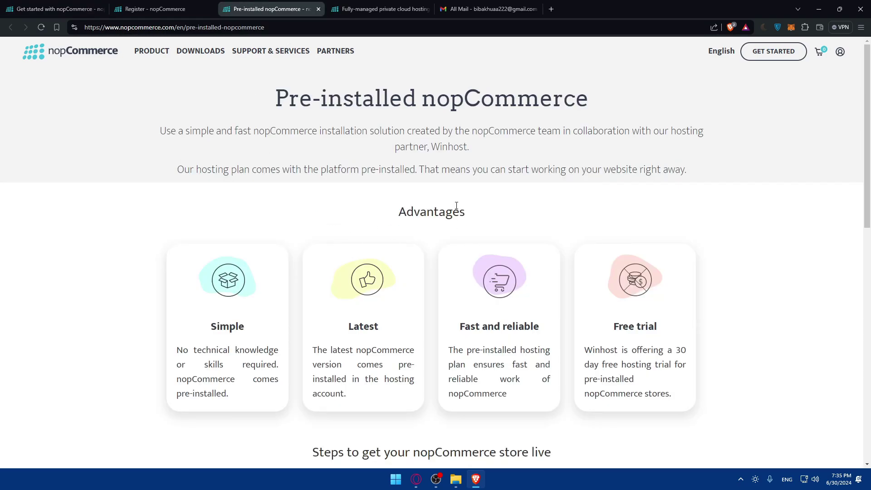
double_click(222, 330)
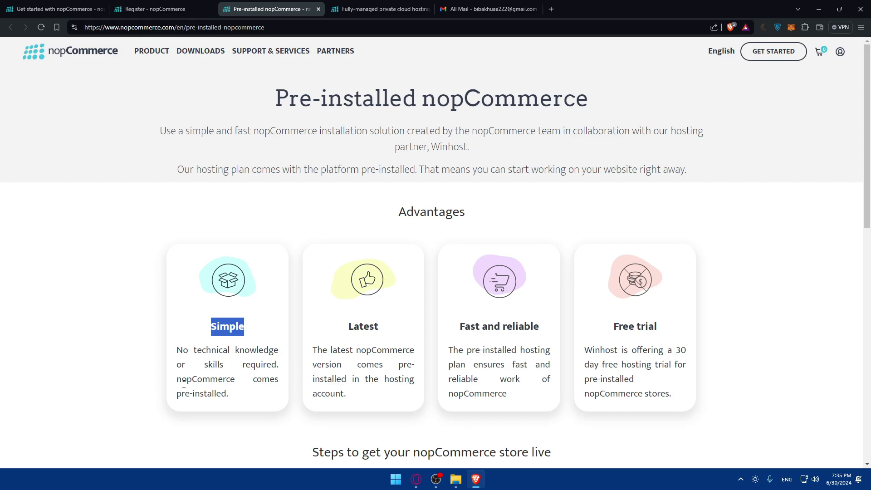
left_click_drag(349, 326, 405, 326)
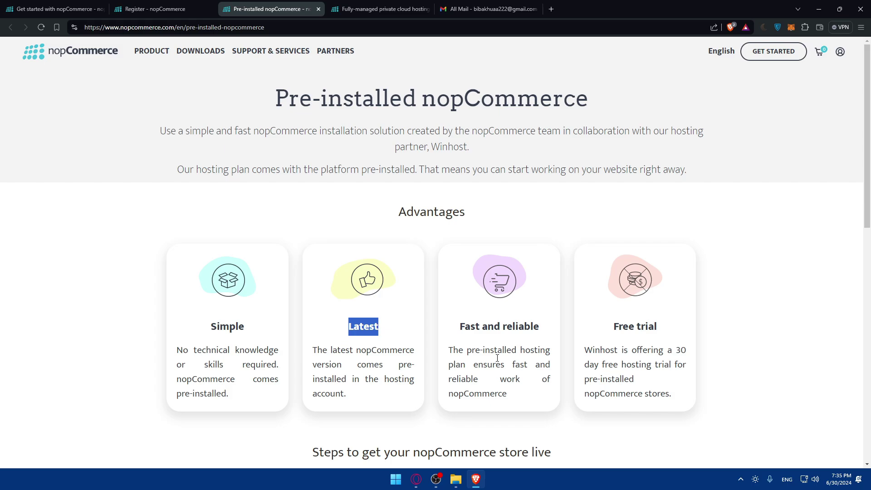
left_click_drag(622, 345, 653, 351)
left_click(682, 350)
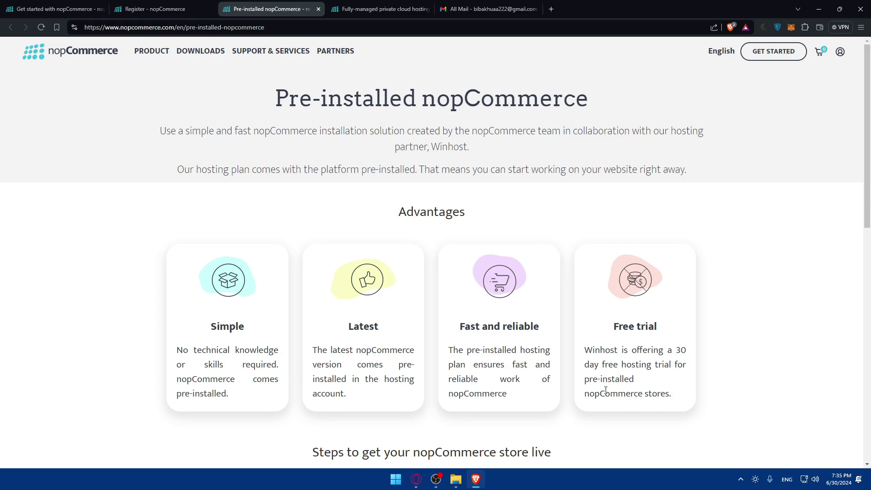
left_click_drag(676, 354, 619, 368)
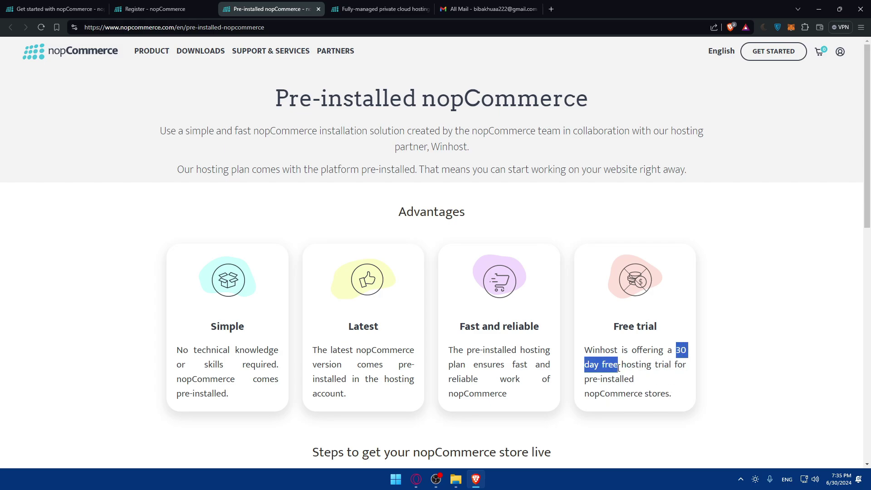
left_click(619, 368)
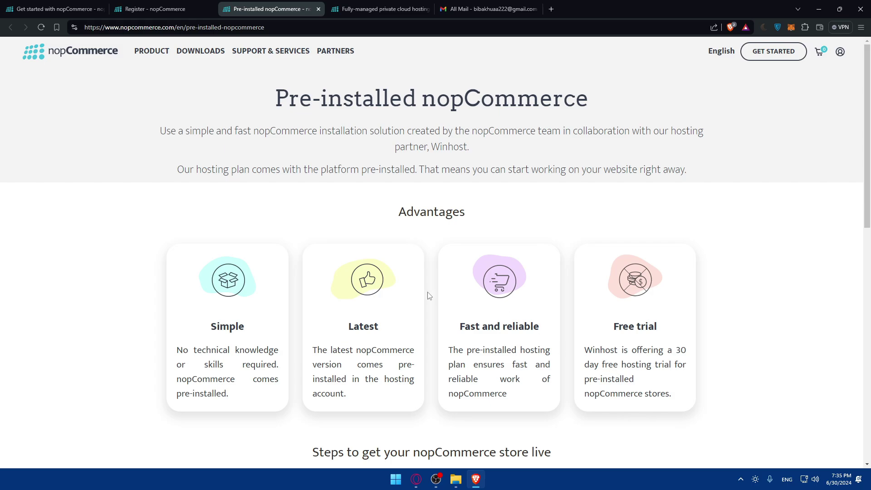
- Recheck the registration success message, then highlight the 30-day free trial wording
left_click(73, 11)
left_click(277, 9)
left_click(155, 9)
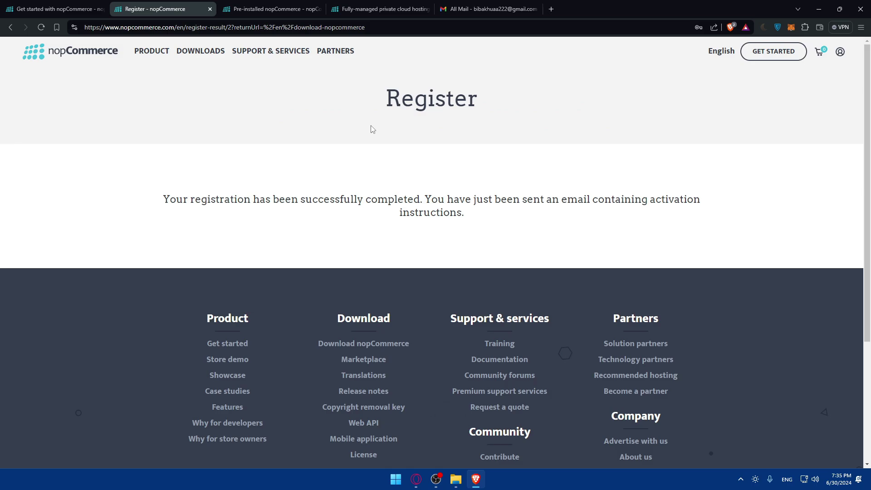
left_click(289, 5)
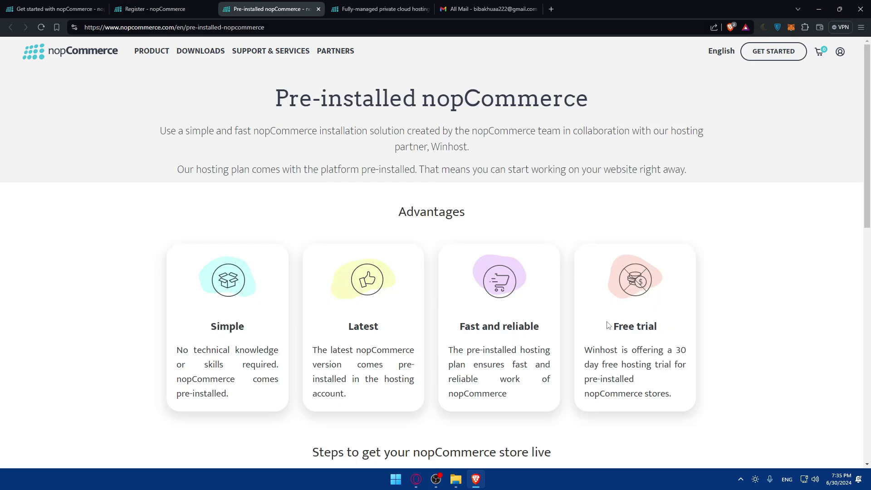
double_click(681, 350)
left_click(681, 350)
left_click_drag(676, 350, 683, 353)
left_click(682, 350)
double_click(683, 350)
left_click(475, 263)
left_click_drag(676, 350, 639, 382)
left_click(612, 361)
- Highlight the three store-launch steps (domain, Winhost plan, admin panel), then open Winhost's INSTALL NOPCOMMERCE offer
scroll(618, 365, "down", 3)
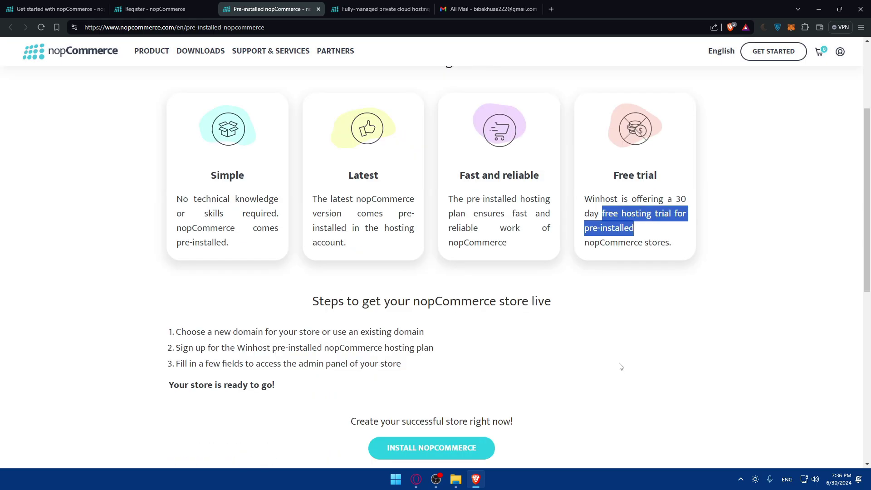
scroll(620, 366, "down", 2)
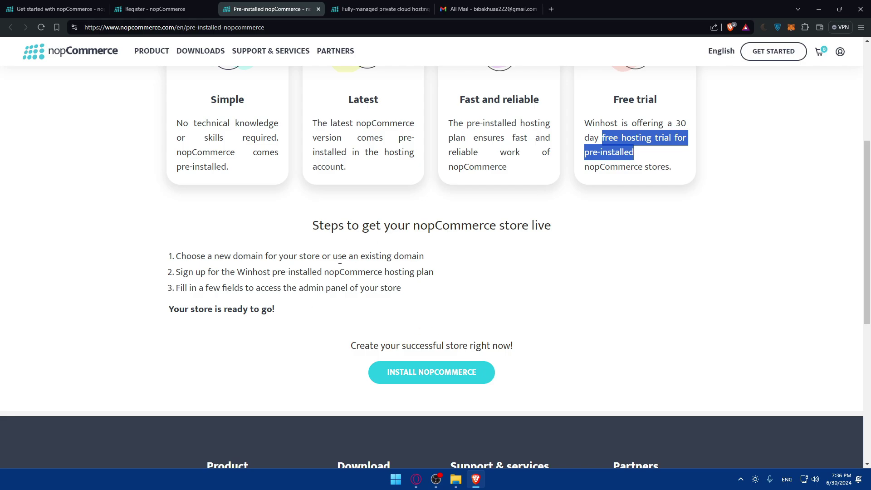
left_click_drag(300, 228, 579, 233)
left_click(398, 242)
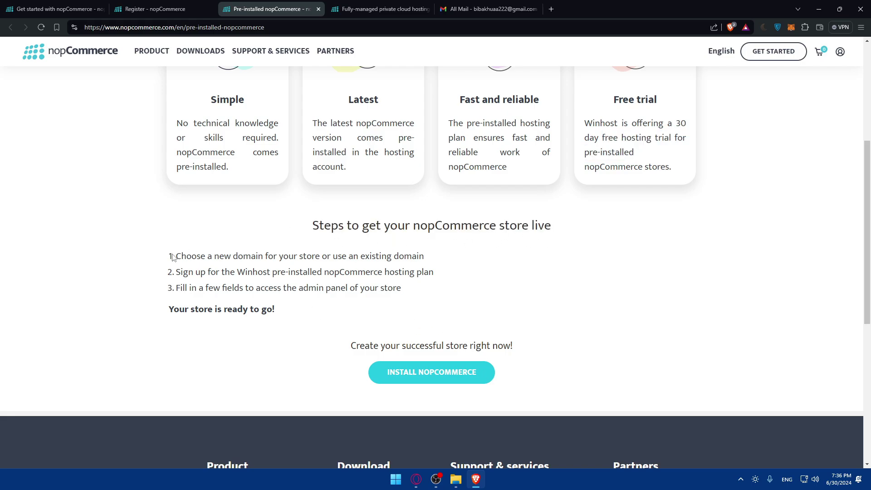
left_click_drag(172, 258, 431, 256)
left_click(300, 256)
left_click_drag(180, 273, 456, 271)
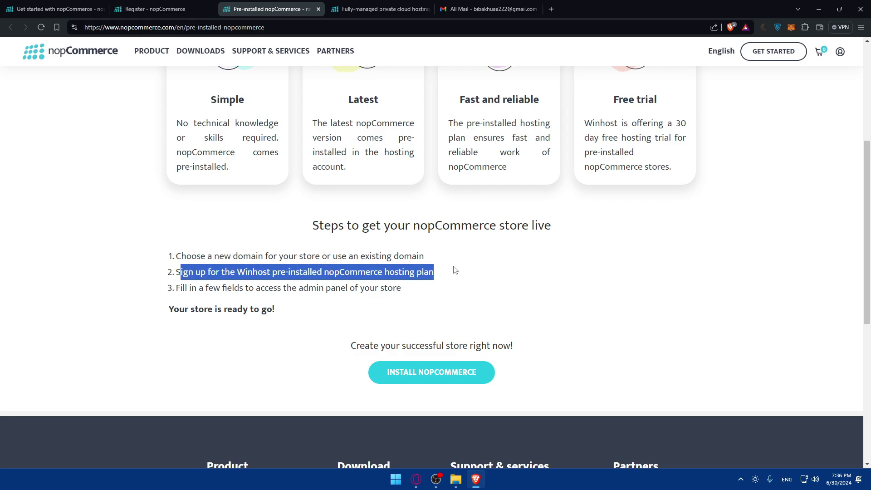
left_click(456, 271)
left_click_drag(175, 289, 471, 291)
left_click(485, 288)
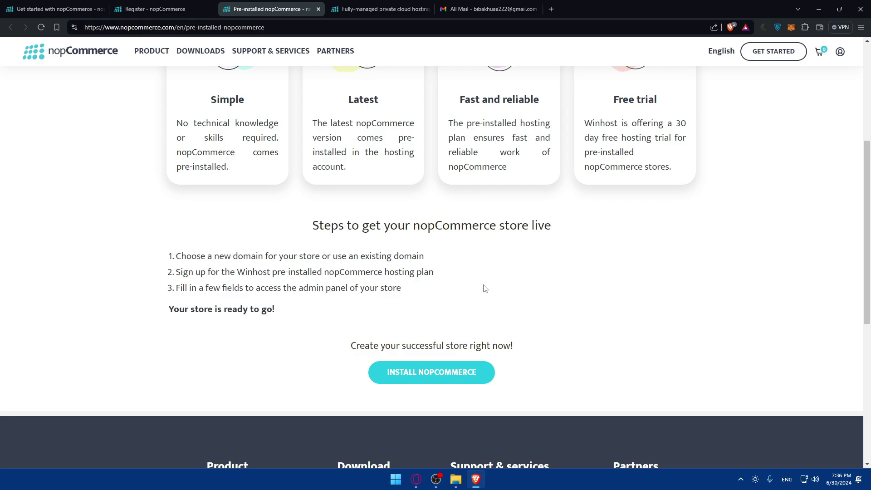
left_click(430, 373)
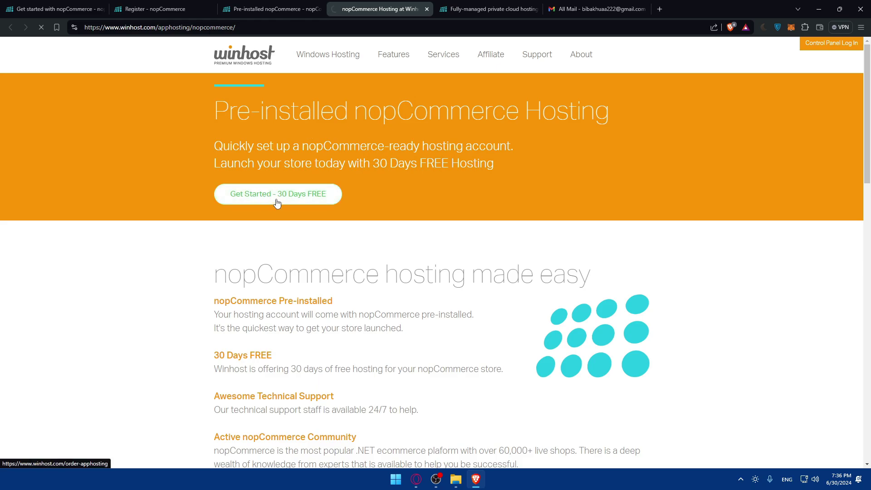
- Start Winhost's 30-day free trial with Omix as the new domain, then return to the registration tab
left_click(278, 203)
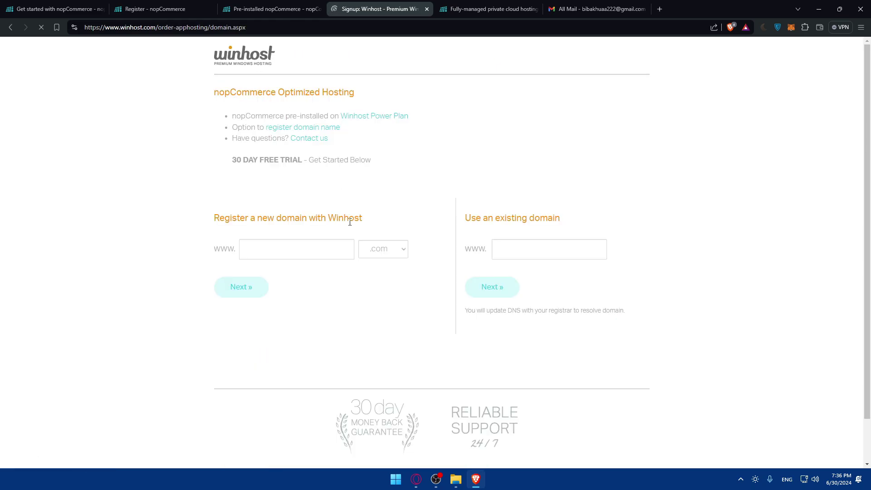
left_click(285, 252)
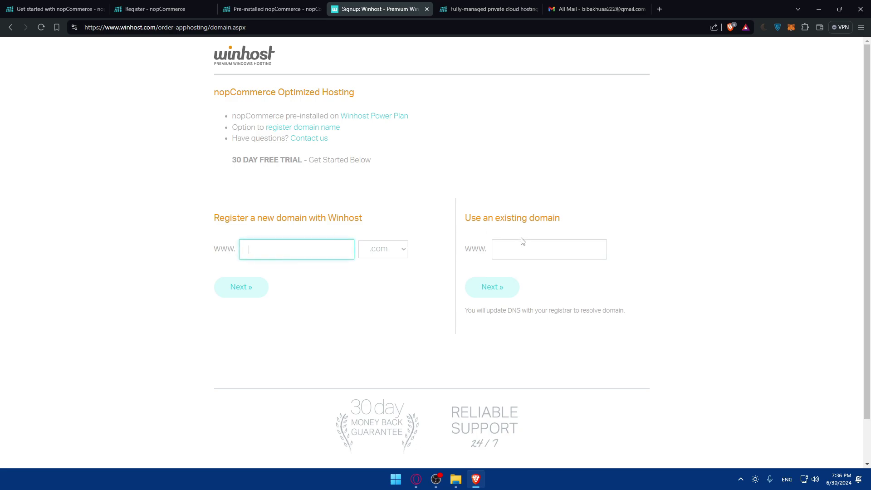
left_click(556, 247)
left_click(290, 249)
left_click(253, 286)
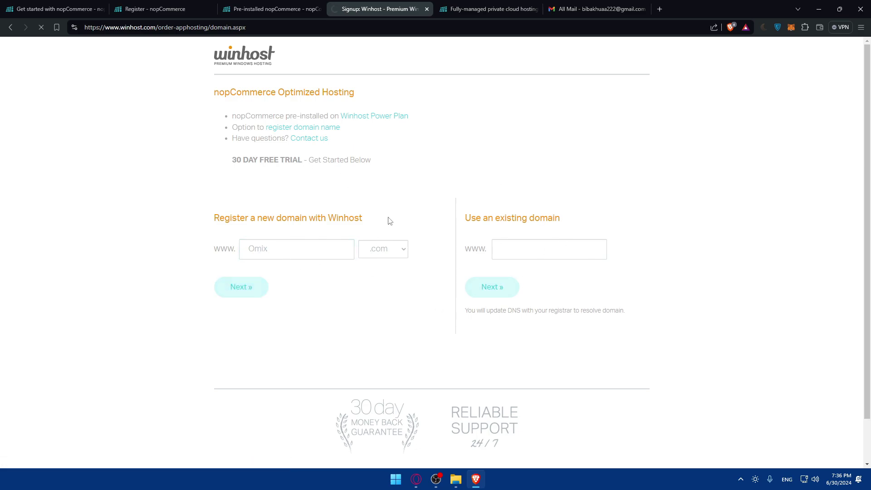
key("ctrl+shift+Tab")
key("ctrl+shift+Tab")
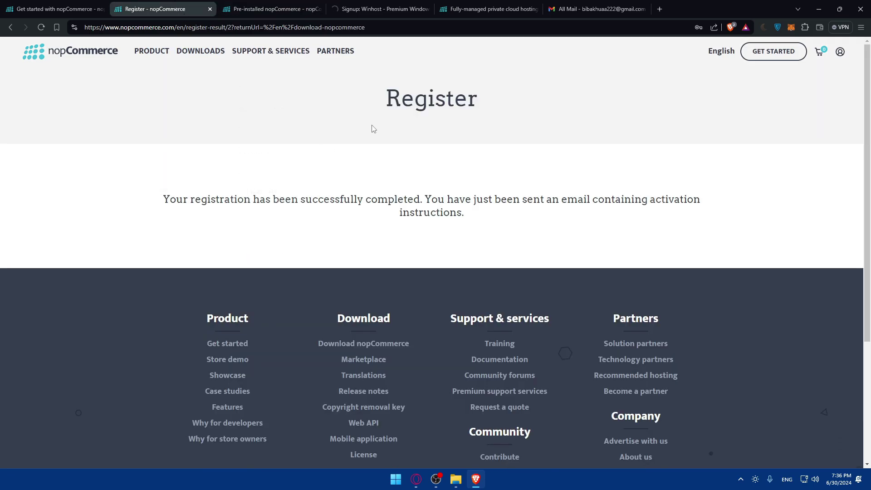
- Follow the activation link in the nopCommerce registration email in Gmail
left_click(608, 8)
left_click(196, 128)
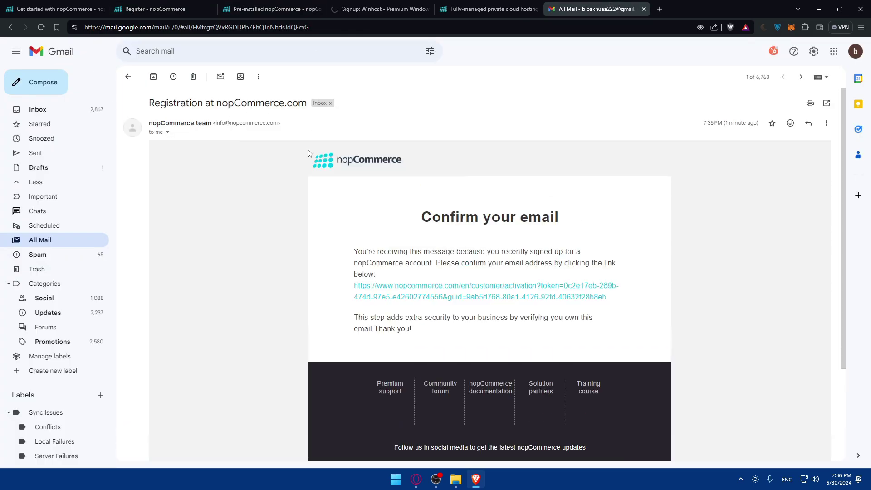
left_click(421, 289)
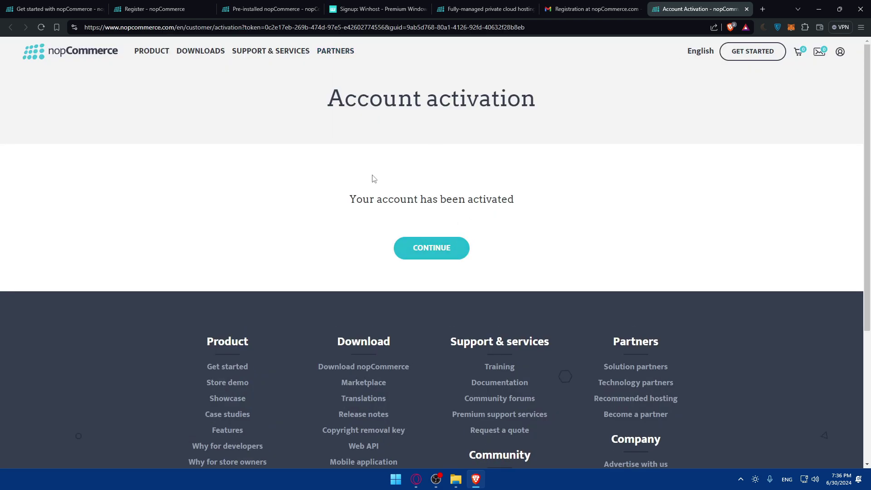
- Download the Windows package without source code and close the save prompt
left_click(431, 249)
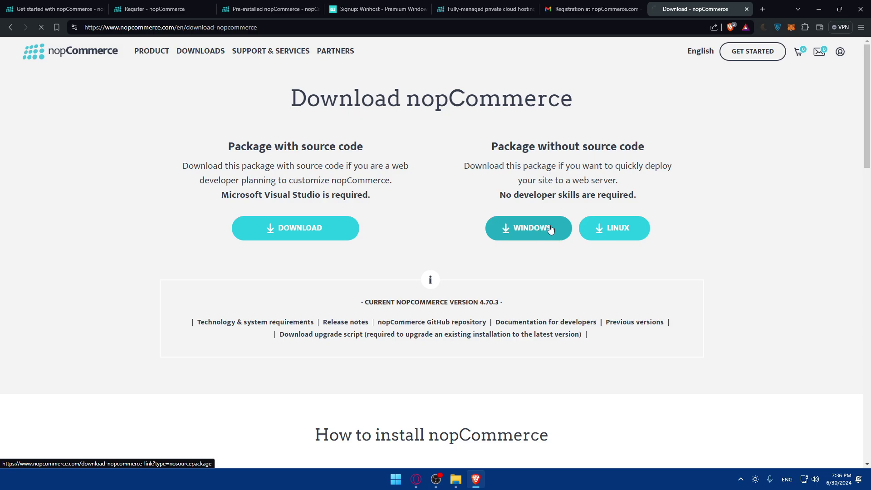
left_click(551, 229)
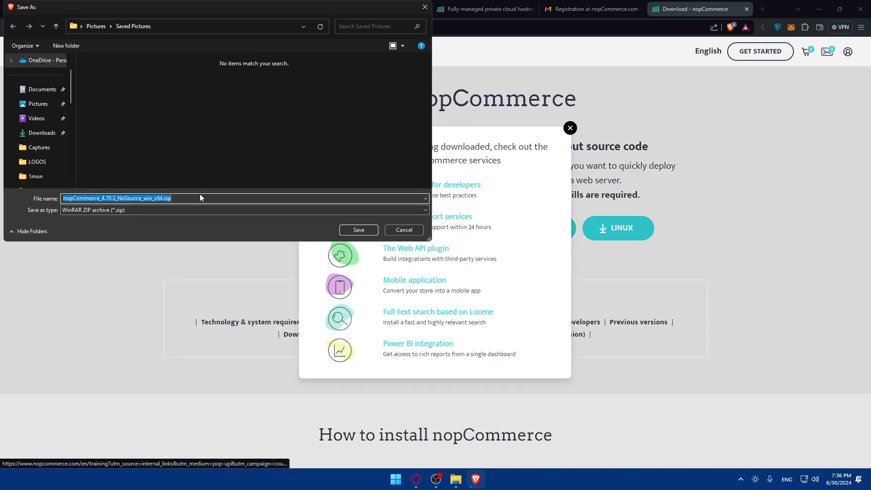
left_click(402, 227)
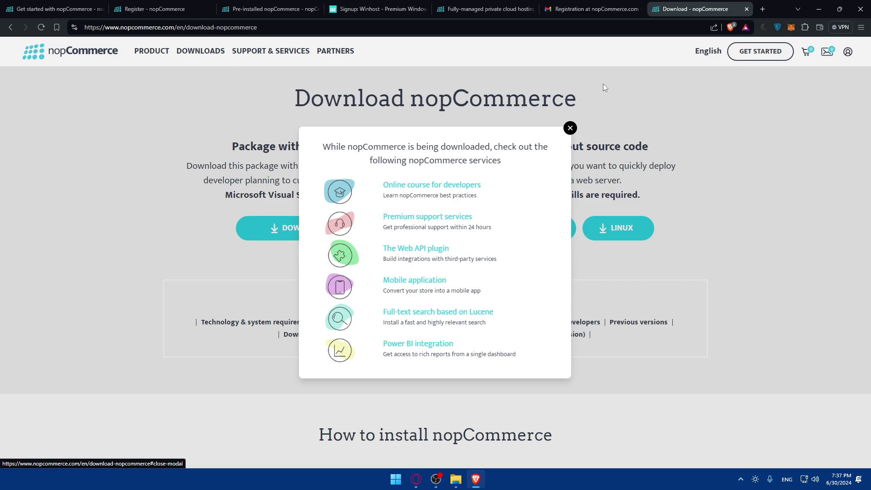
- Search the web for 'mamp' in a new tab and open the MAMP downloads page
left_click(763, 9)
type("mamp")
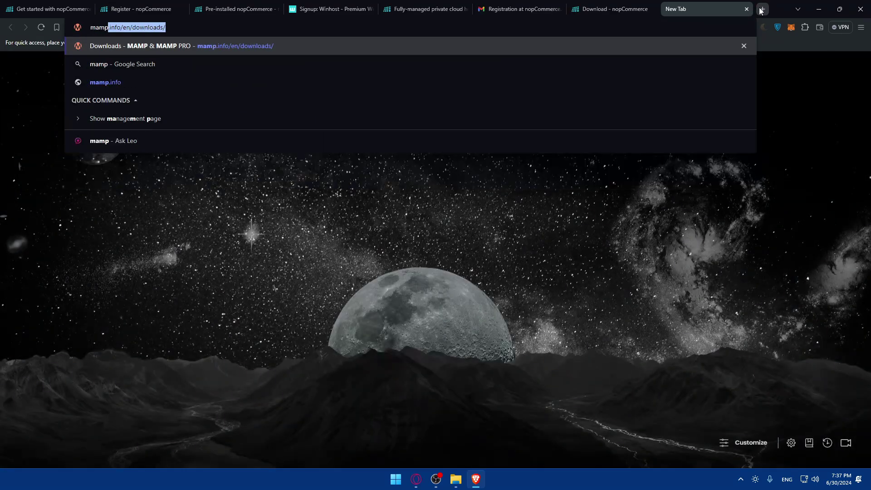
key("BackSpace")
type(".pro")
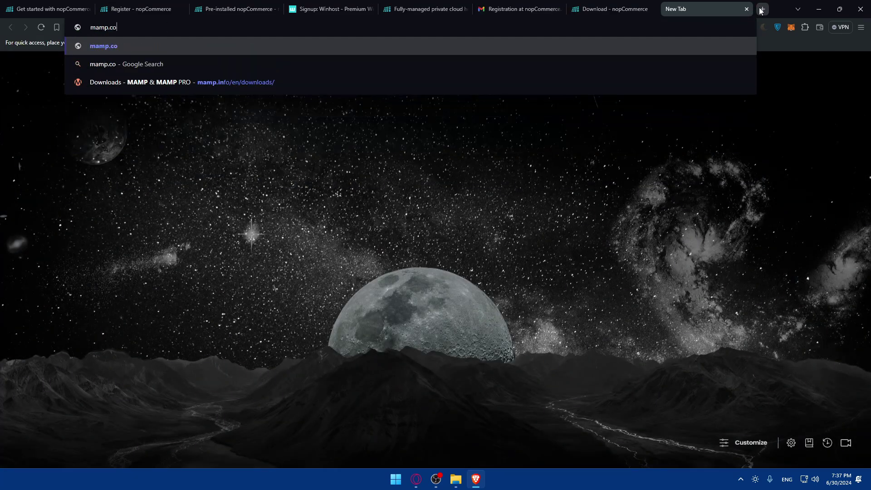
key("BackSpace")
key("BackSpace")
key("BackSpace")
key("BackSpace")
key("Return")
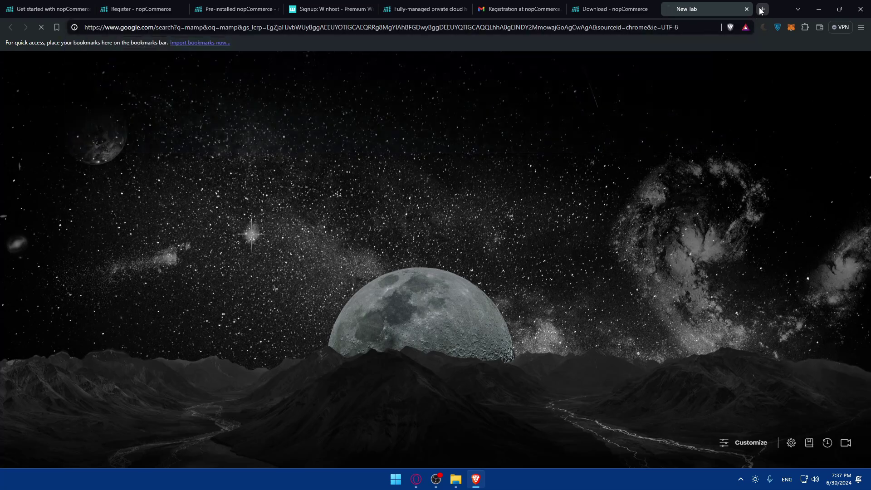
left_click(171, 154)
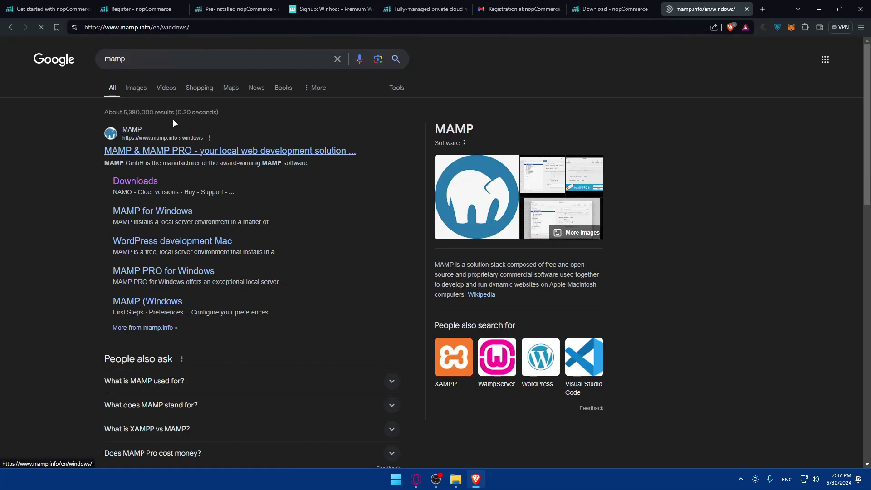
left_click(424, 220)
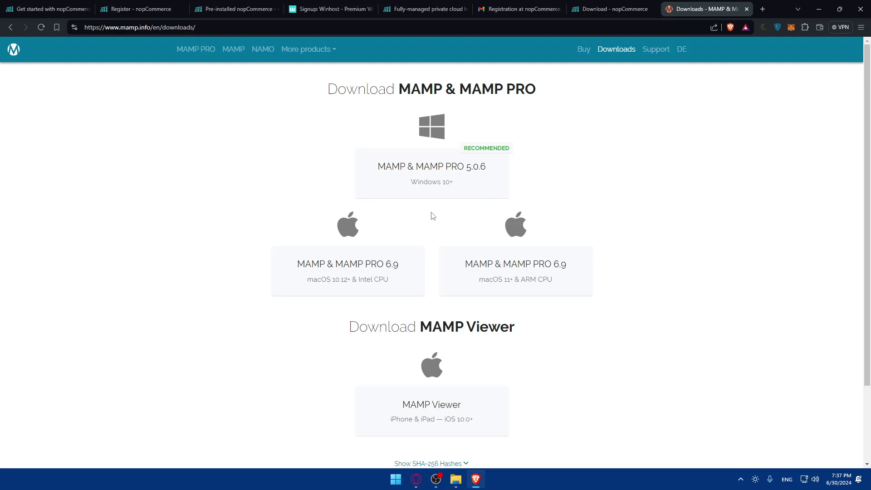
- Close the MAMP tab and dismiss the nopCommerce download services popup
left_click_drag(399, 90, 526, 92)
left_click(585, 93)
left_click(747, 9)
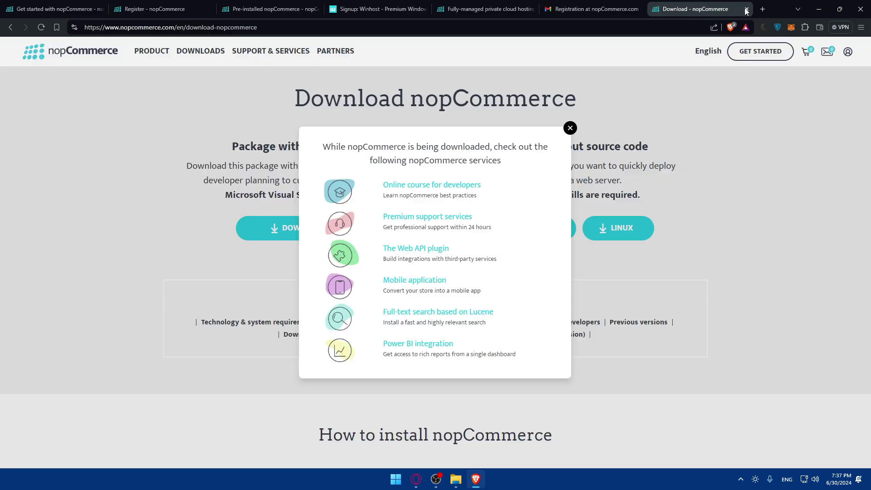
left_click(571, 129)
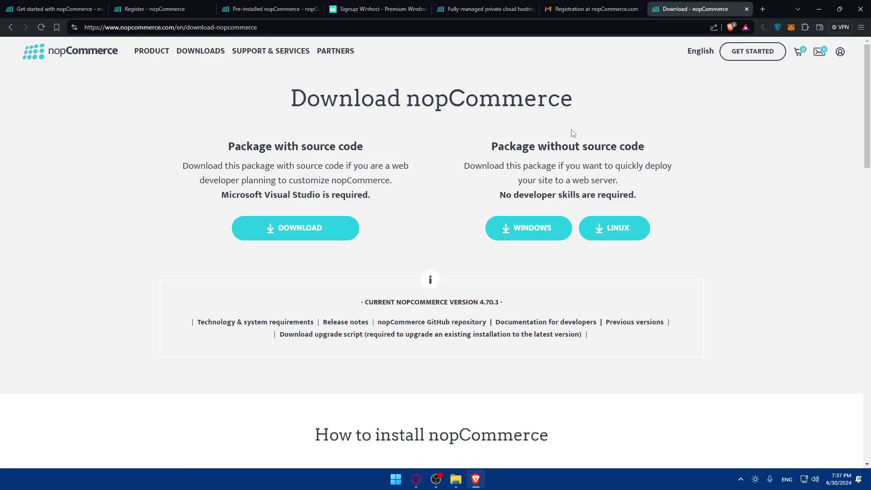
- Search 'nopcommerce demo', open the Store Demo page and launch the storefront demo
mouse_move(303, 67)
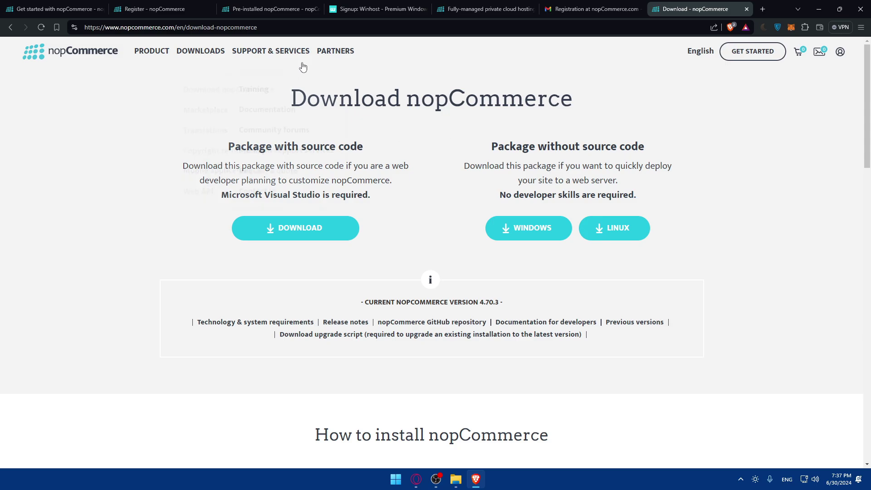
left_click(763, 9)
type("m")
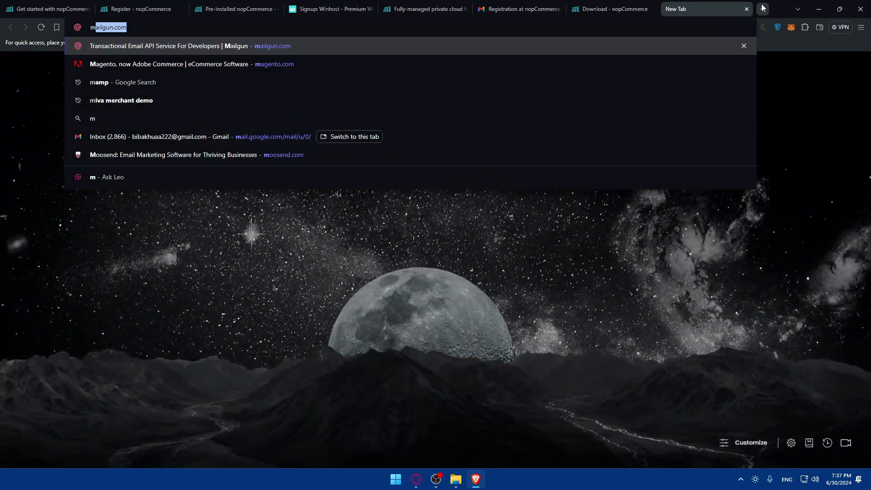
key("BackSpace")
key("BackSpace")
type("nopcommerc")
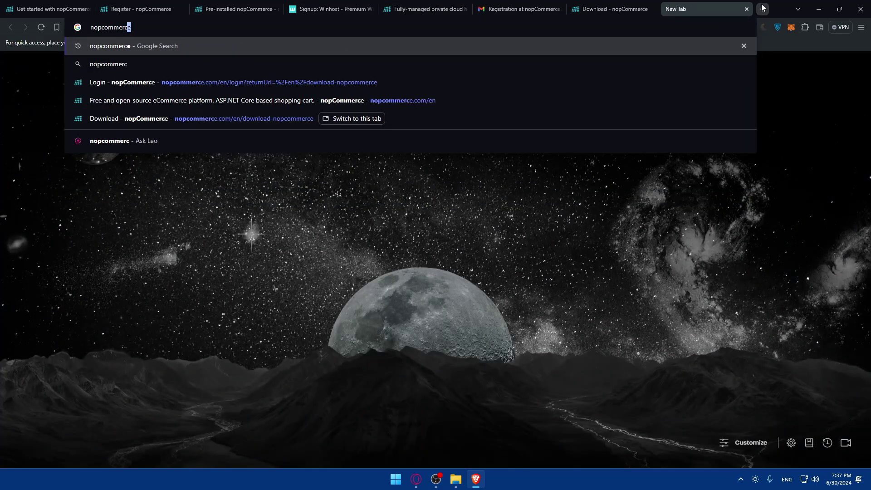
type("e demo")
key("Return")
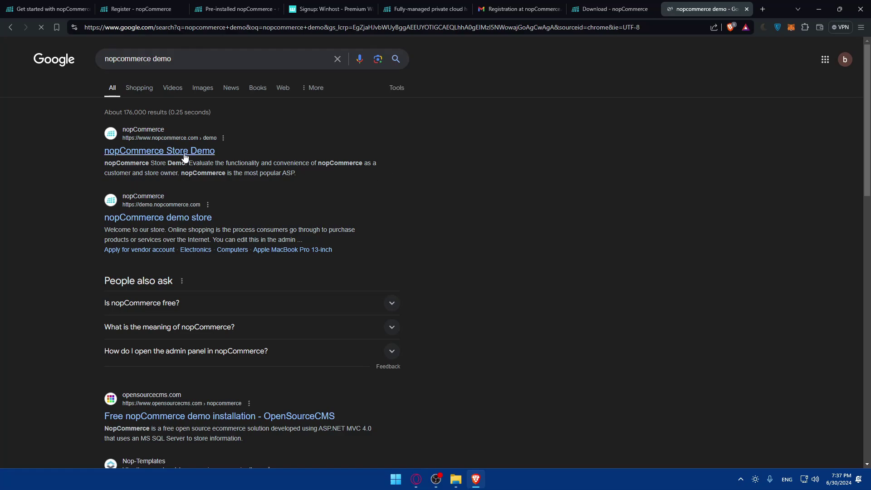
left_click(185, 158)
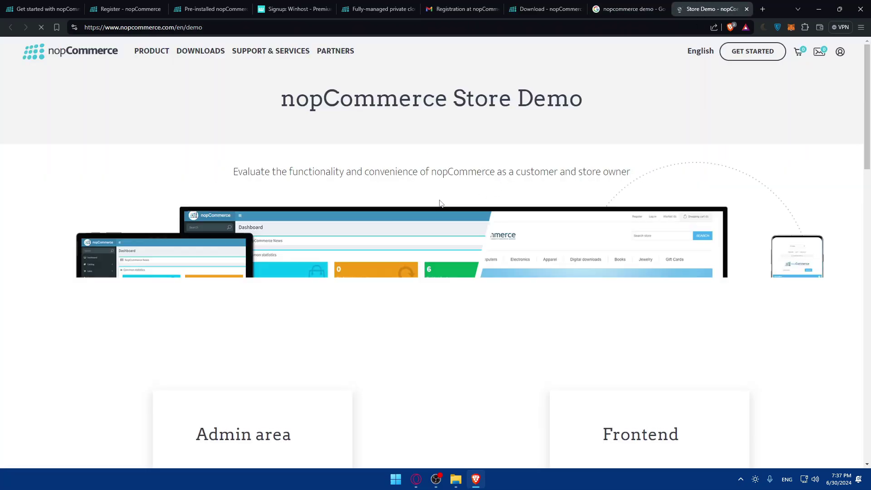
scroll(441, 203, "down", 3)
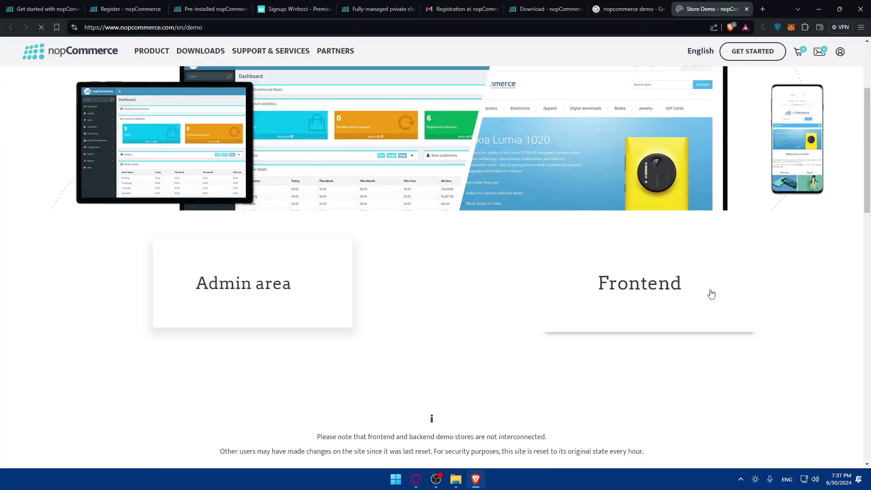
left_click(689, 284)
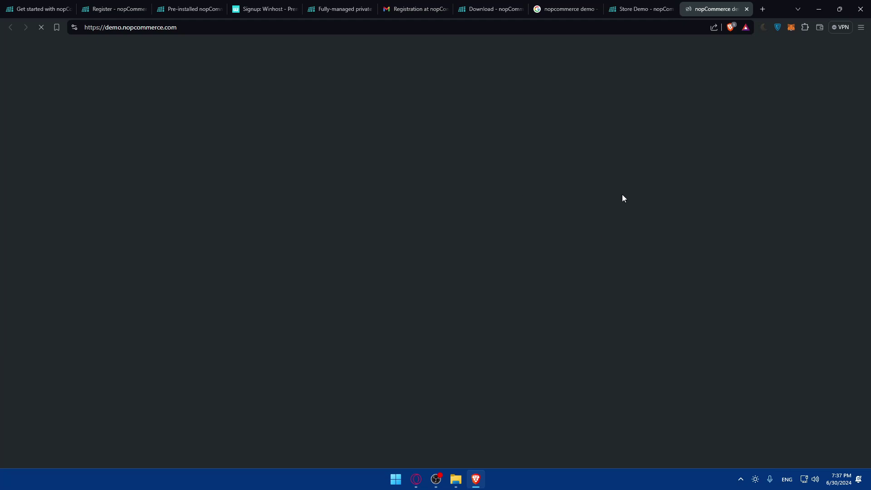
- Open the Admin area demo, log in, and decline saving the password to reach the Dashboard
left_click(646, 8)
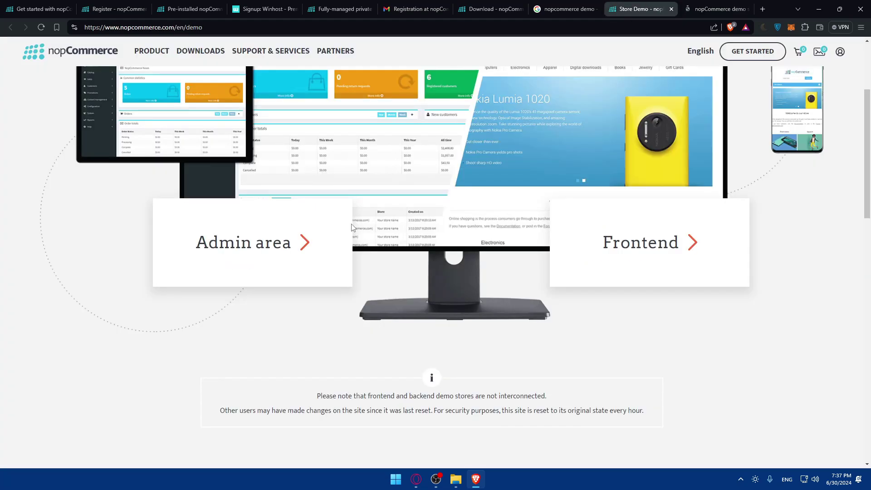
left_click(265, 252)
left_click(697, 4)
left_click(648, 5)
scroll(486, 230, "down", 10)
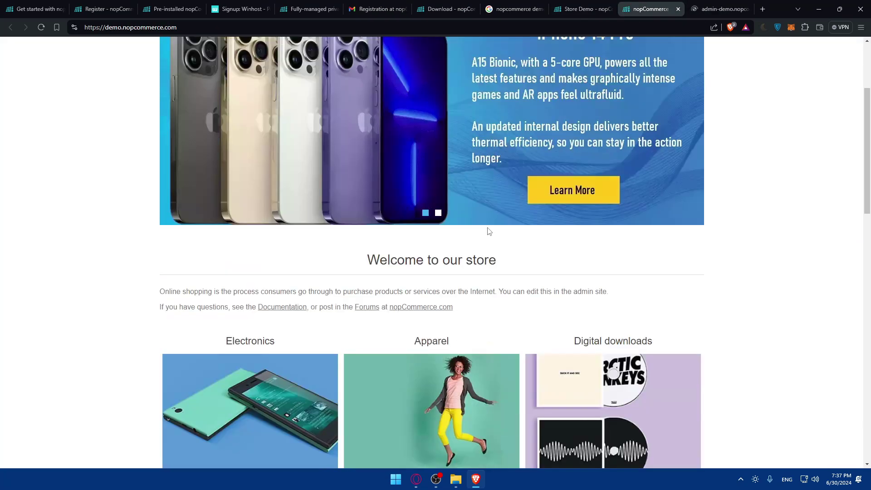
scroll(444, 238, "up", 15)
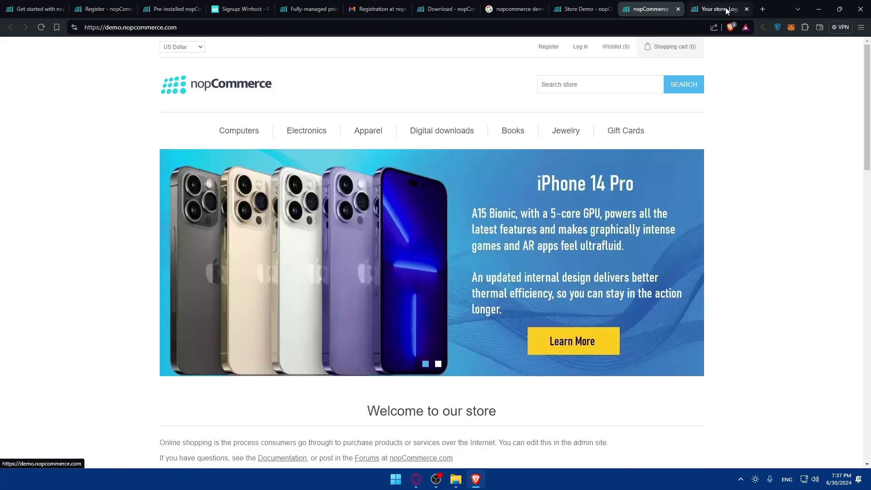
left_click(727, 11)
left_click(437, 198)
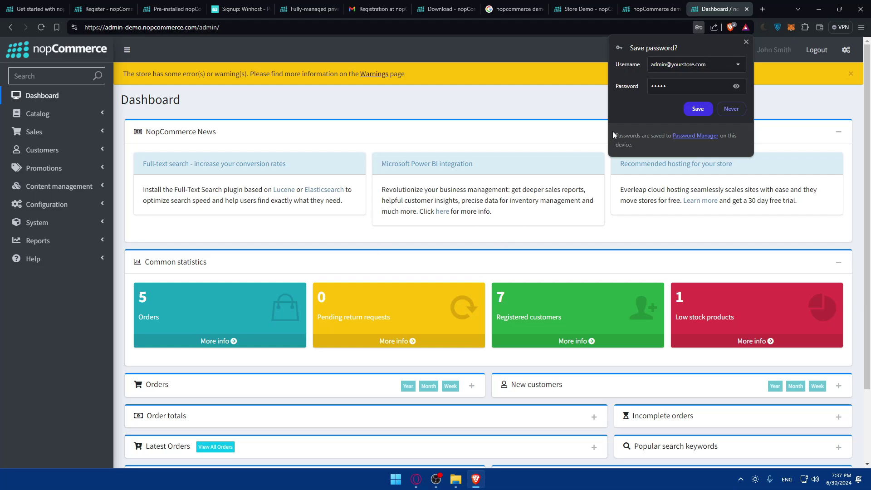
left_click(746, 42)
scroll(296, 179, "down", 2)
scroll(294, 188, "up", 2)
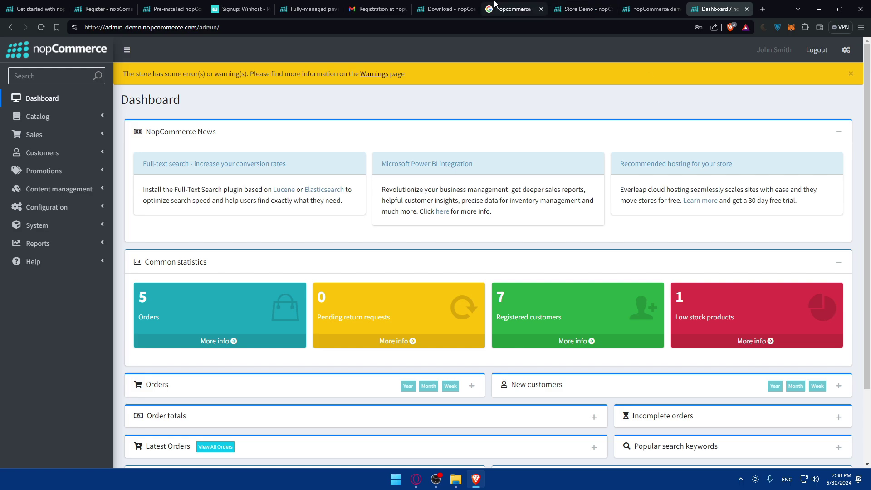
- Close the demo, search, hosting, Winhost and nopCommerce tabs one by one, then the Brave window
key("ctrl+w")
key("ctrl+w")
key("ctrl+w")
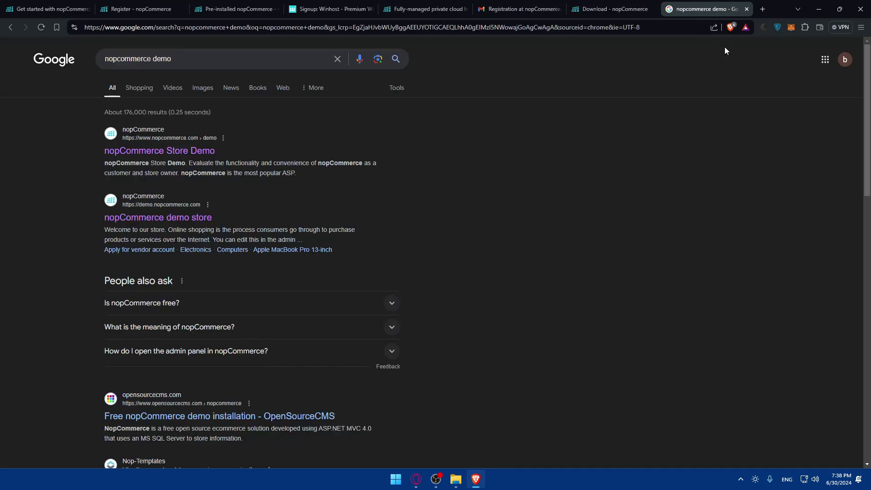
key("ctrl+w")
key("ctrl+w")
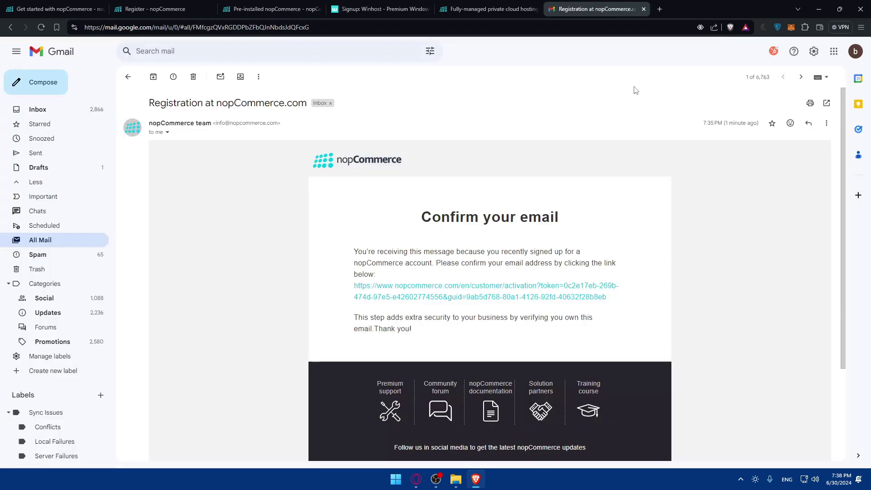
key("ctrl+w")
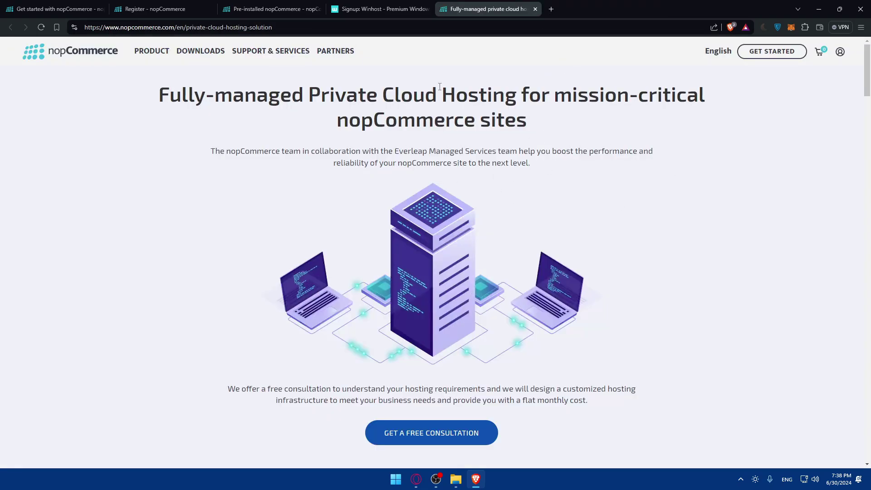
scroll(519, 146, "down", 2)
scroll(502, 362, "down", 3)
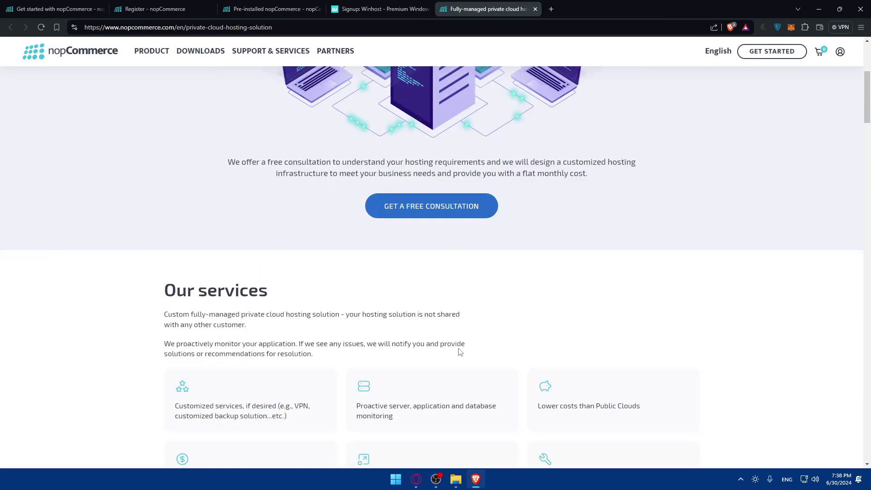
scroll(461, 352, "up", 2)
key("ctrl+w")
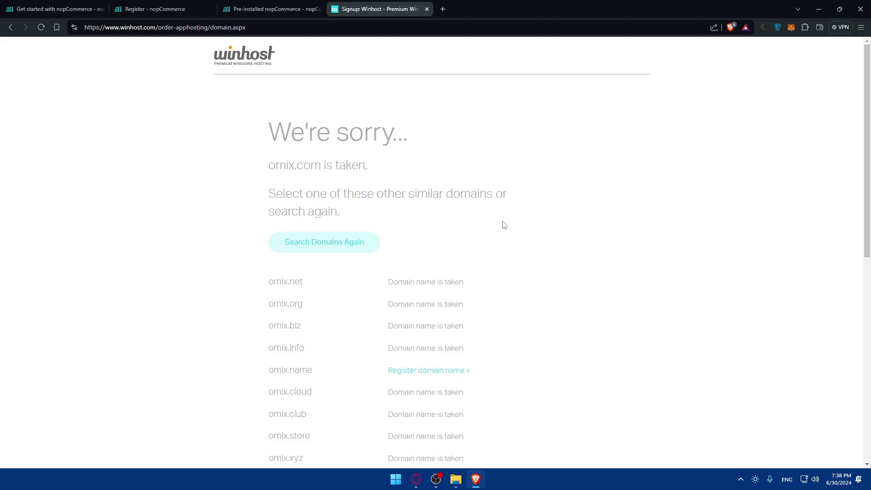
key("ctrl+w")
key("ctrl+w")
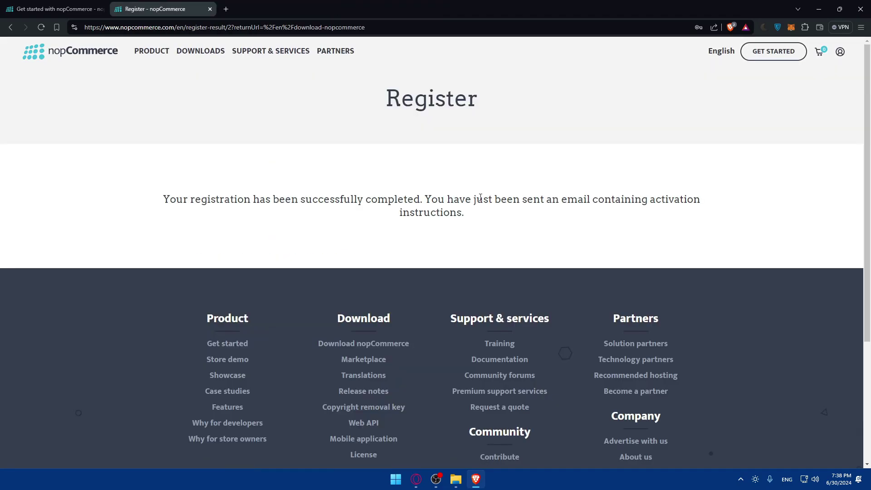
key("ctrl+w")
left_click(117, 9)
left_click(101, 9)
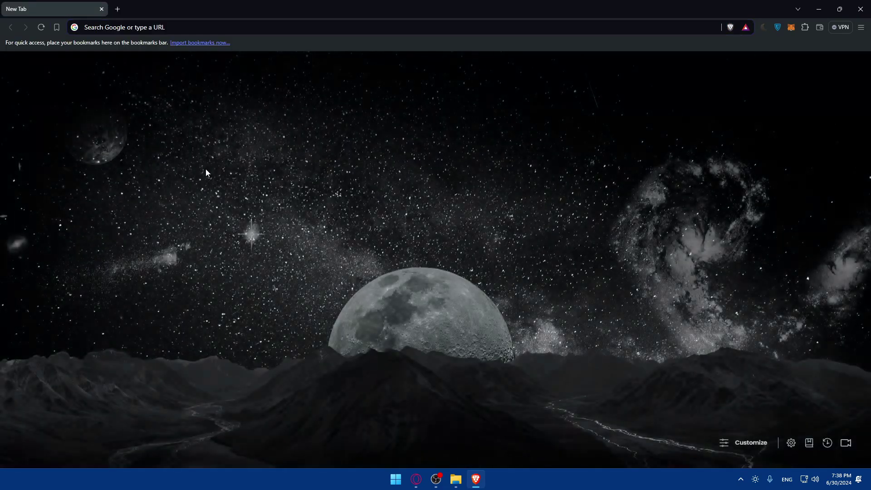
left_click(857, 4)
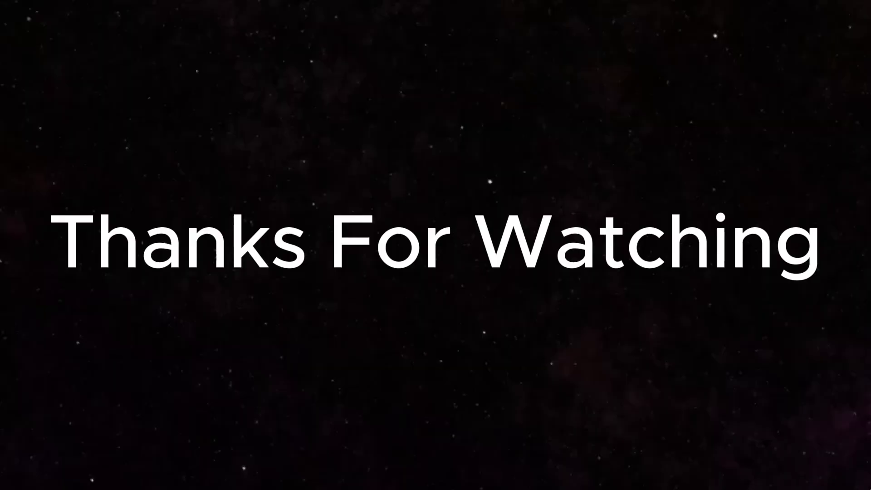